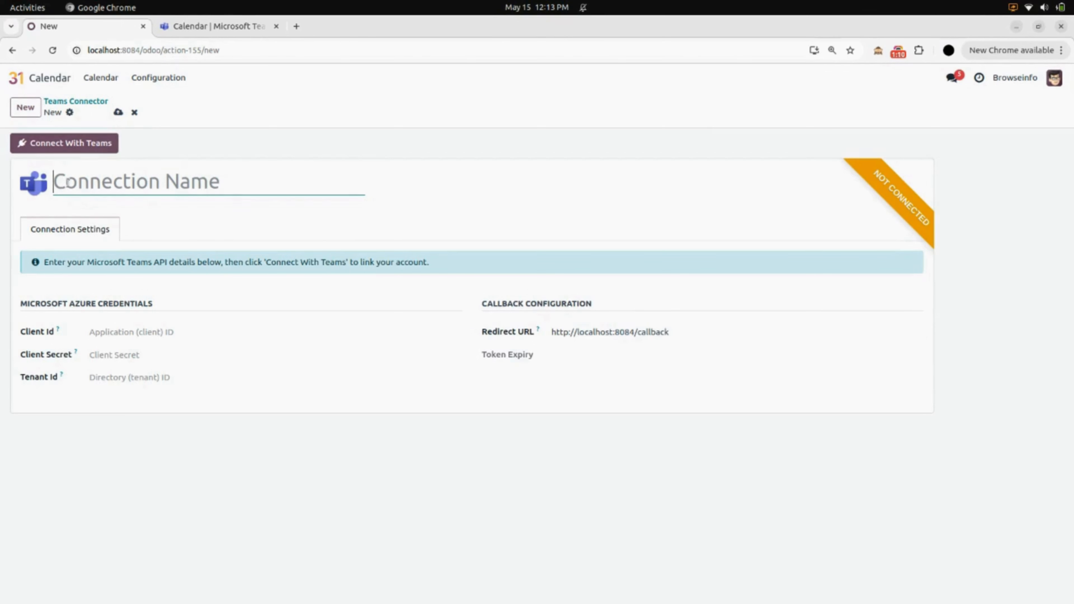
Name the connection Browseinfo, enter the Azure client ID, client secret and tenant ID, and save the record.
text(Browseinfo)
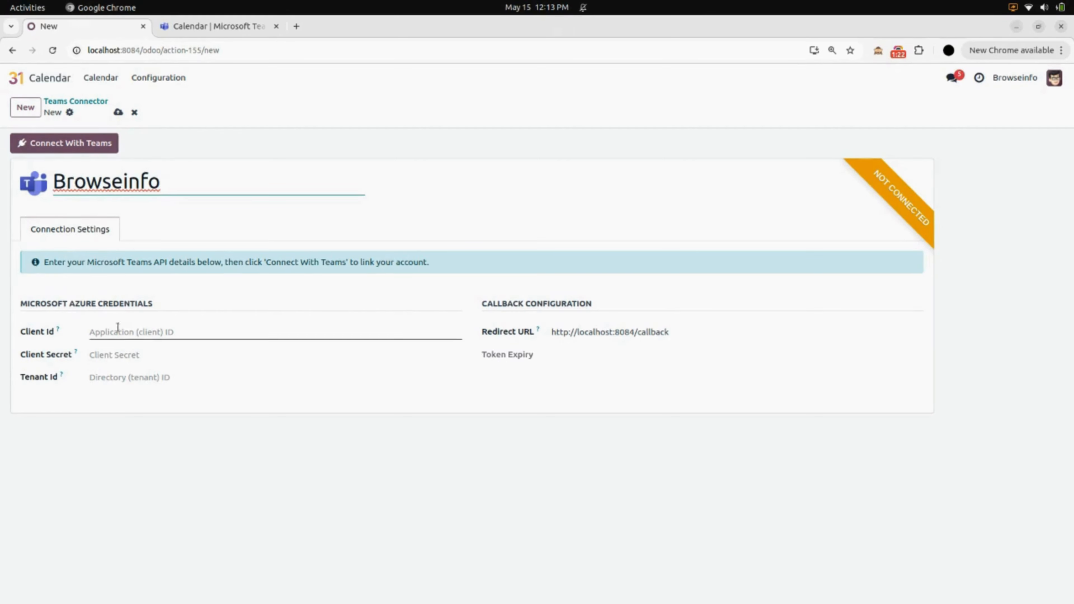
click(100, 332)
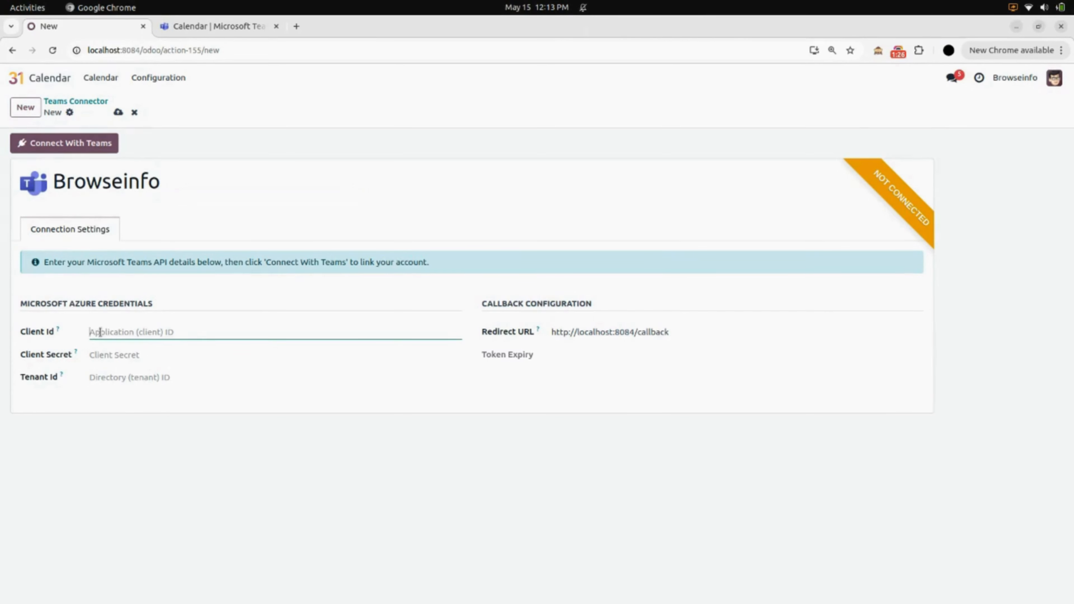
key(ctrl+v)
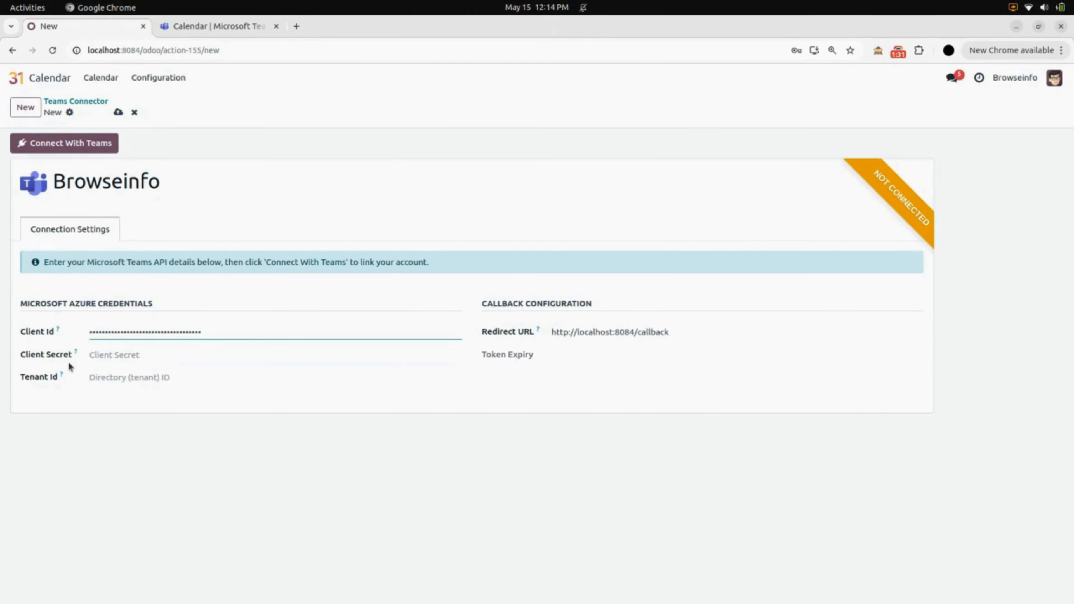
click(109, 357)
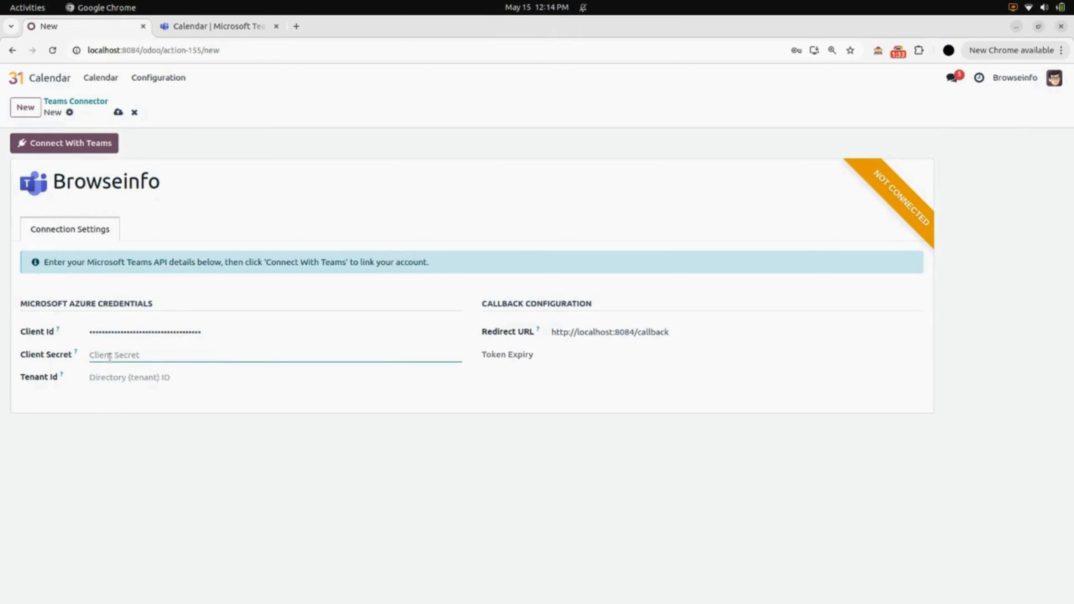
key(ctrl+v)
click(101, 376)
key(ctrl+v)
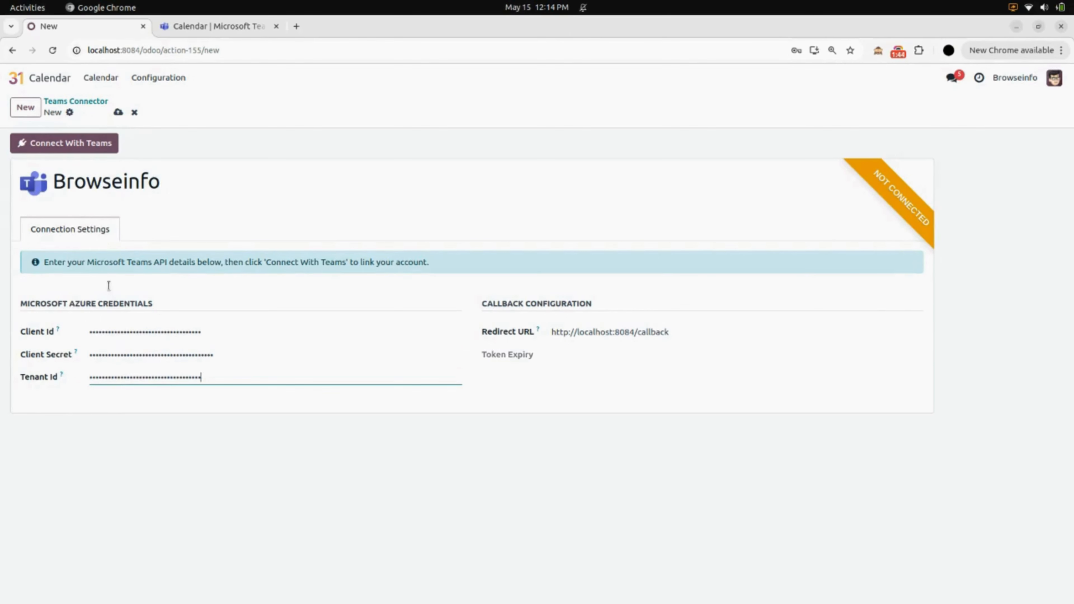
click(125, 111)
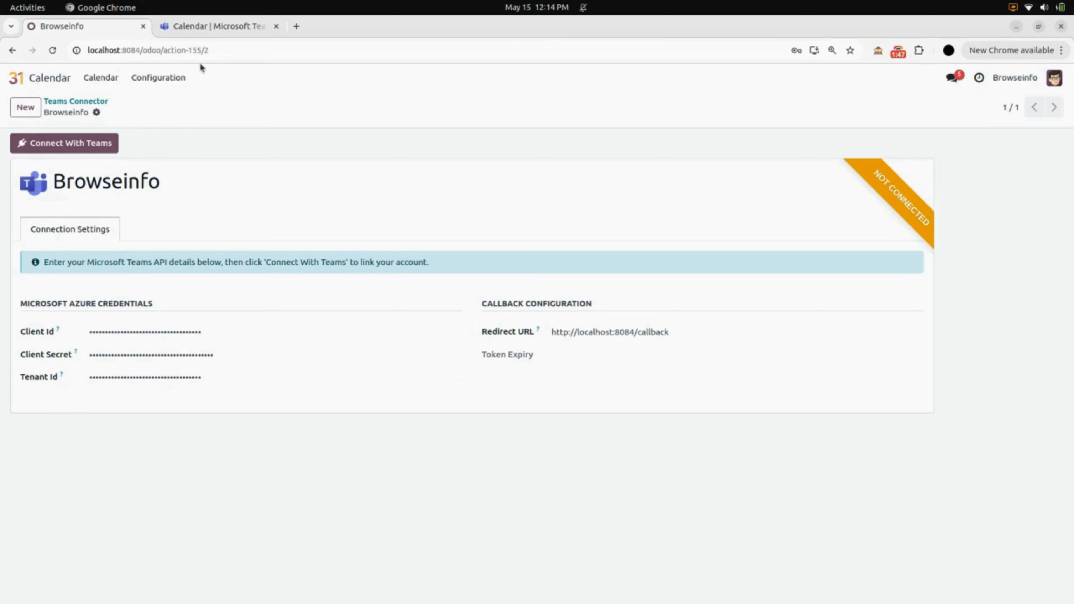
Connect the saved connector with Teams, signing in with the Microsoft account e-mail and password and choosing to stay signed in.
click(208, 34)
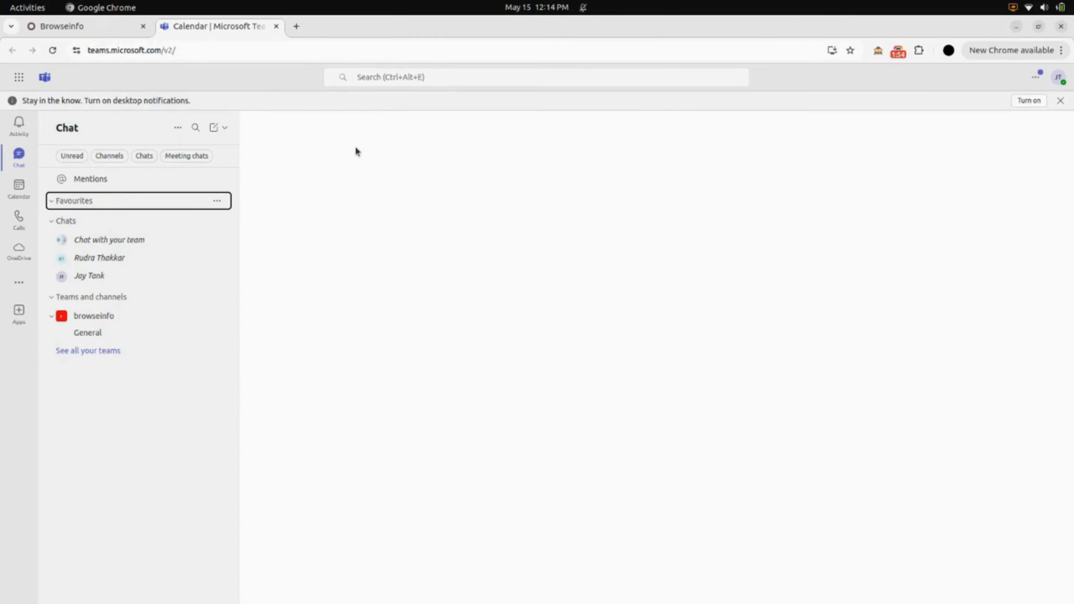
click(112, 30)
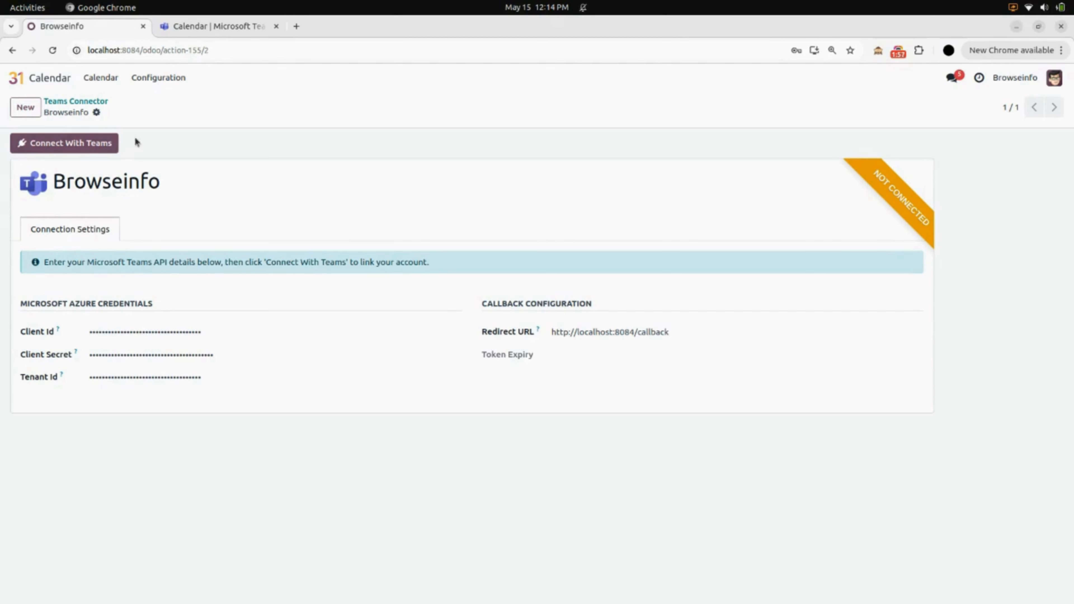
click(79, 146)
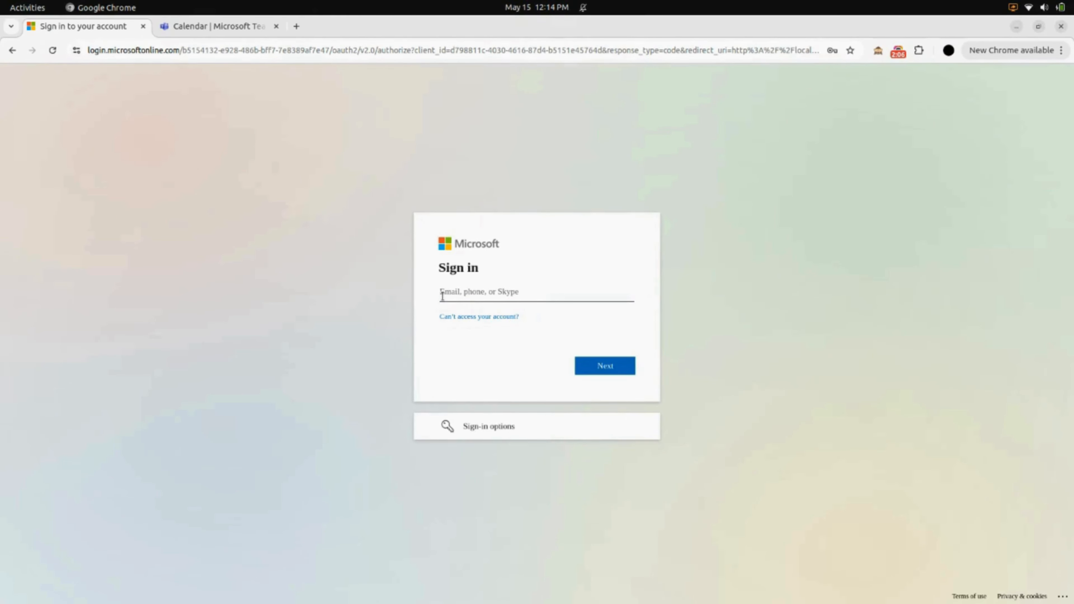
key(ctrl+v)
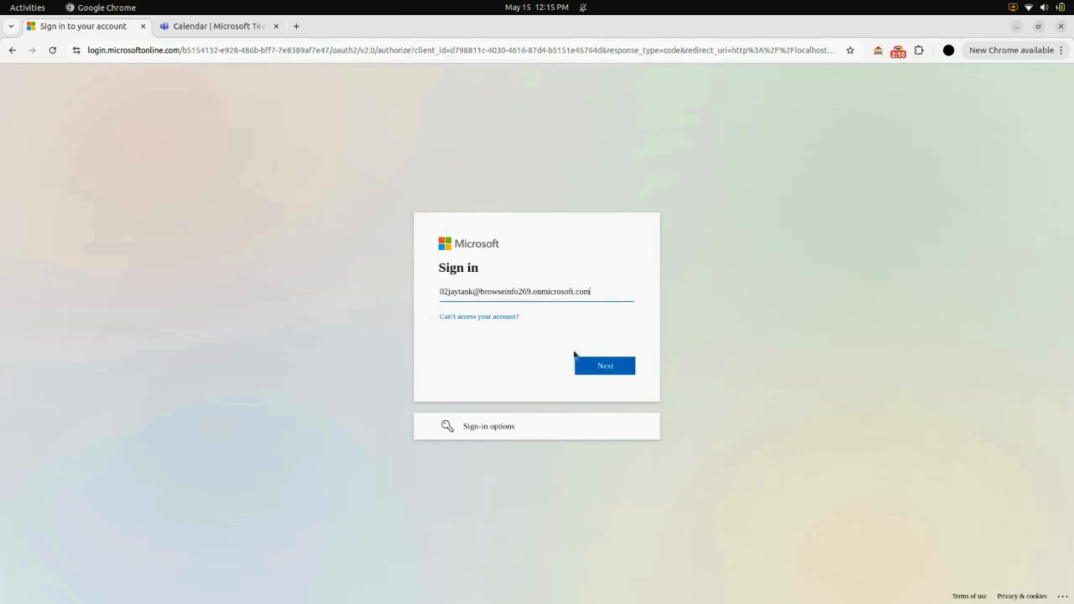
click(613, 368)
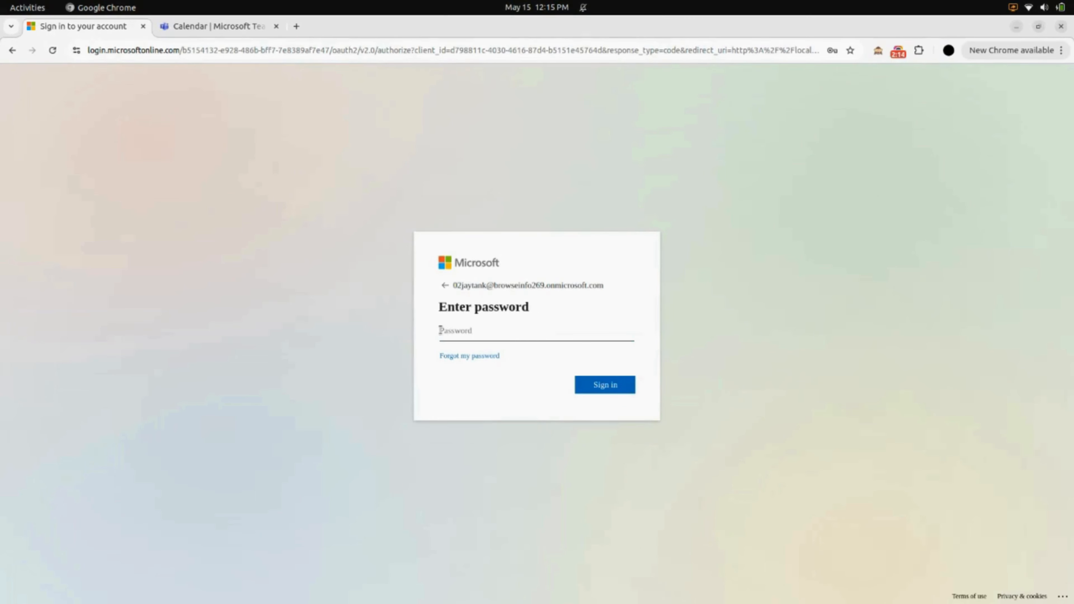
key(ctrl+v)
click(606, 383)
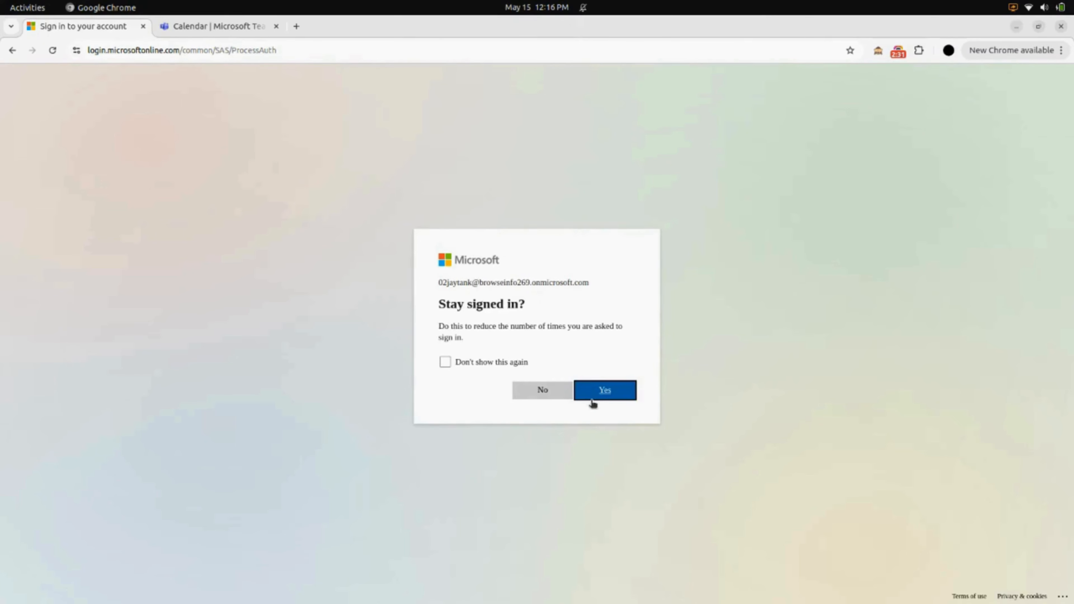
click(591, 392)
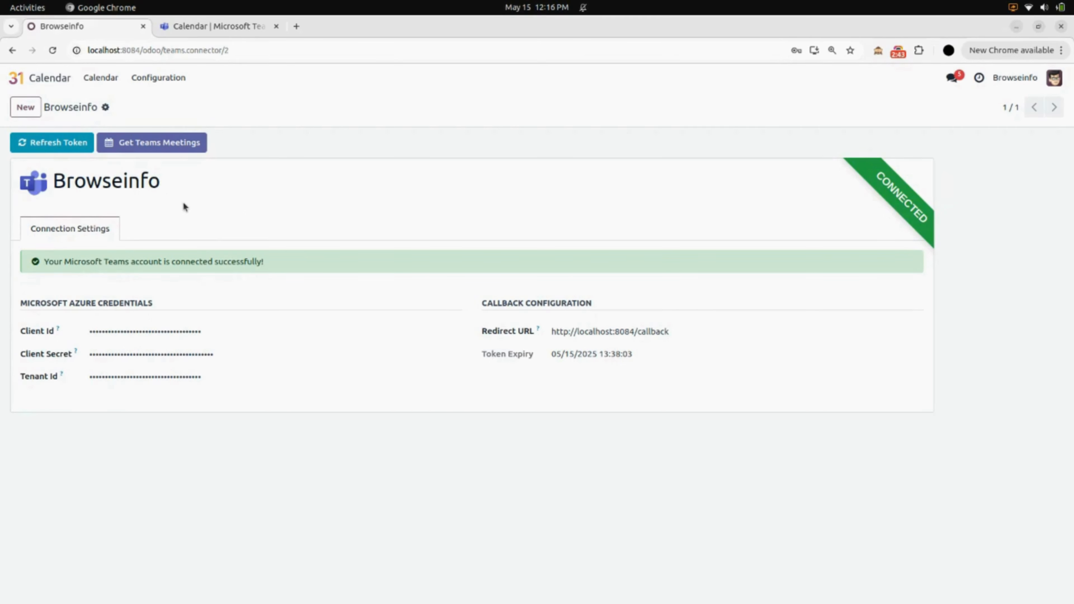
Switch to Microsoft Teams, check its calendar for planned meetings, and return to Odoo.
click(227, 23)
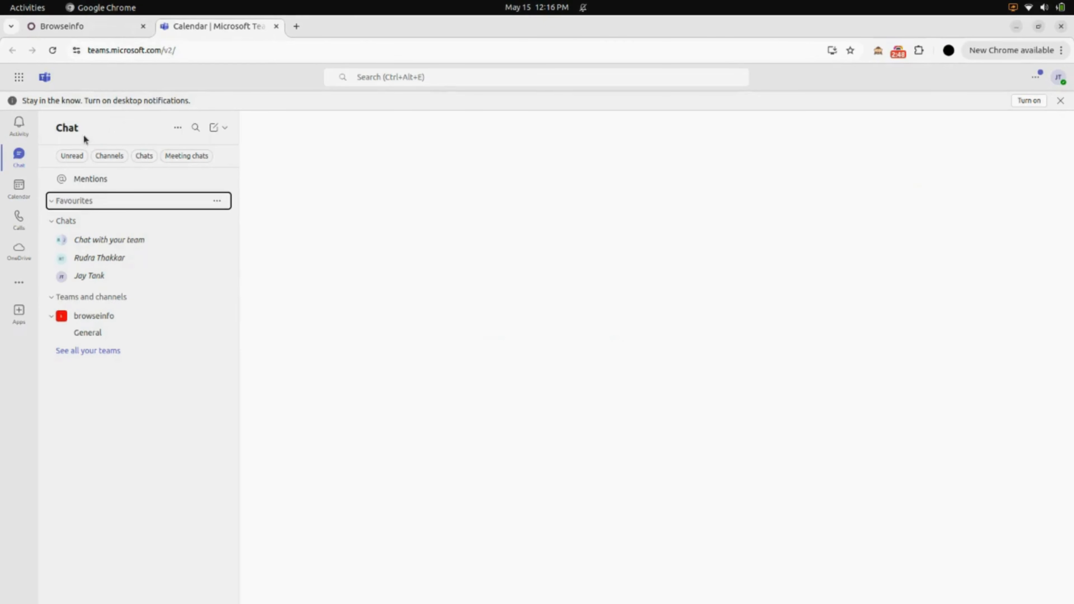
click(17, 193)
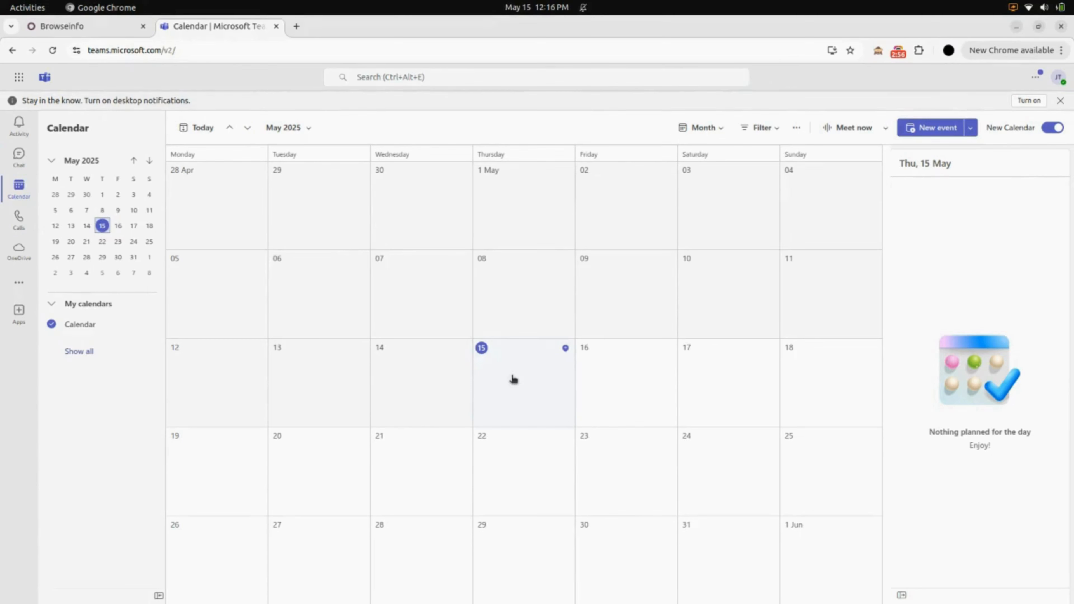
click(94, 28)
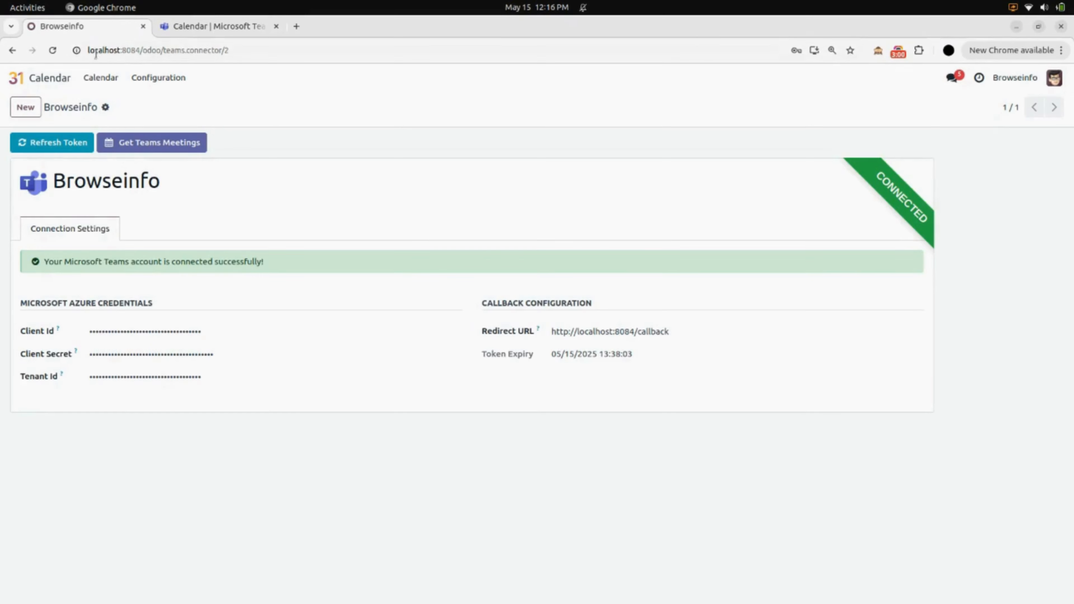
Create a new meeting in the Odoo calendar with the subject "Meeting Regarding Management".
click(108, 81)
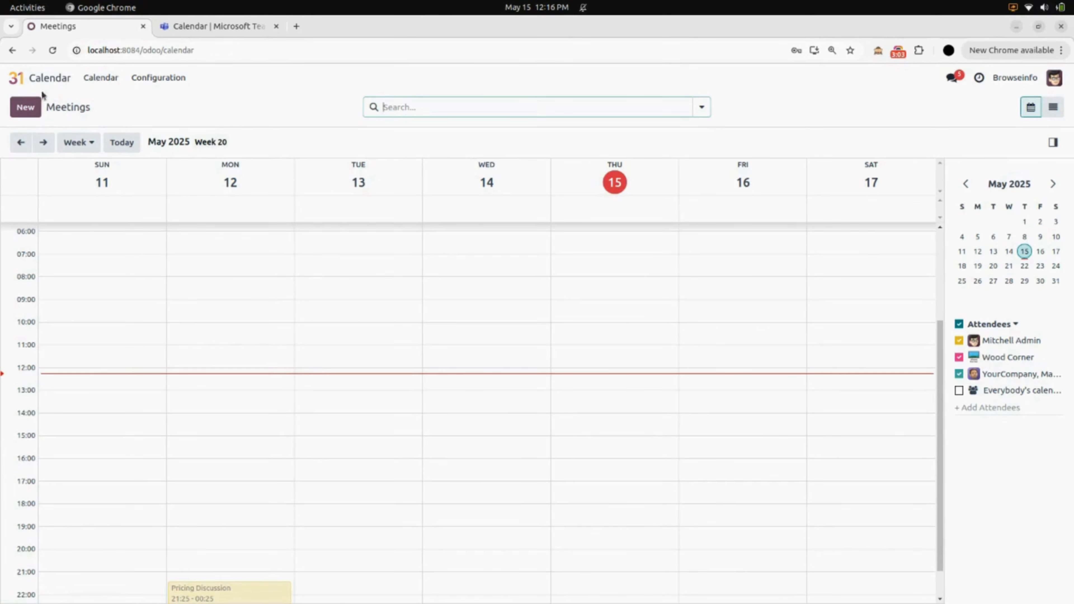
click(30, 110)
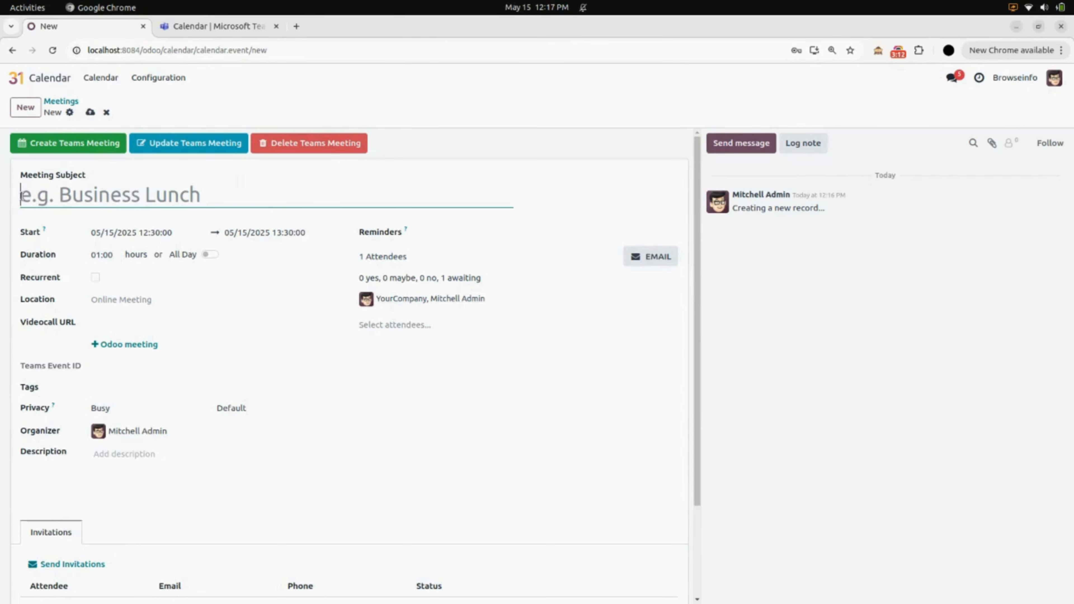
text(Meeting Regardi)
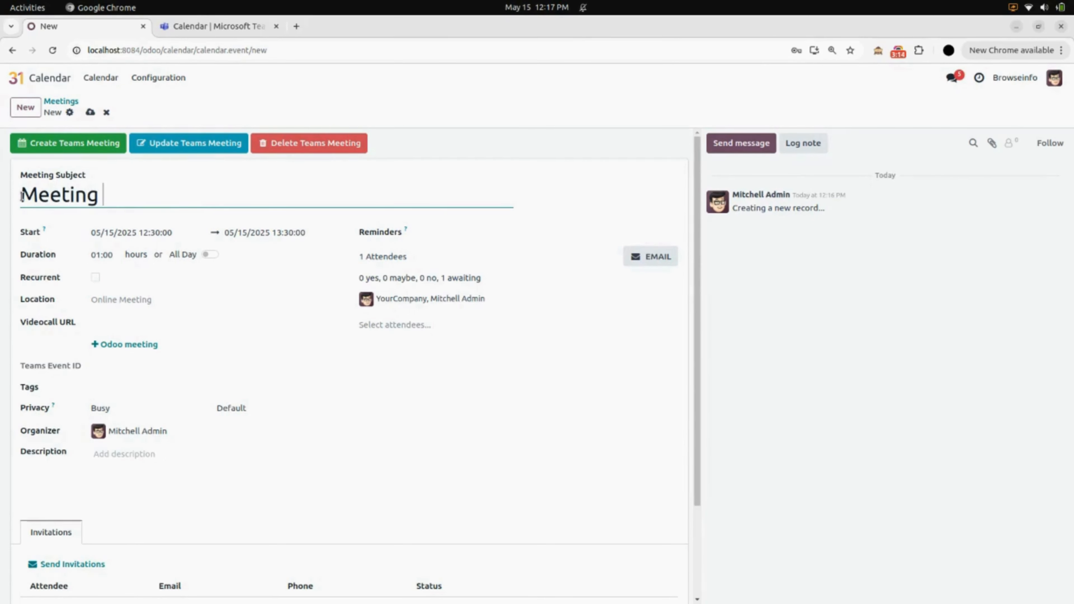
text(ng Managem)
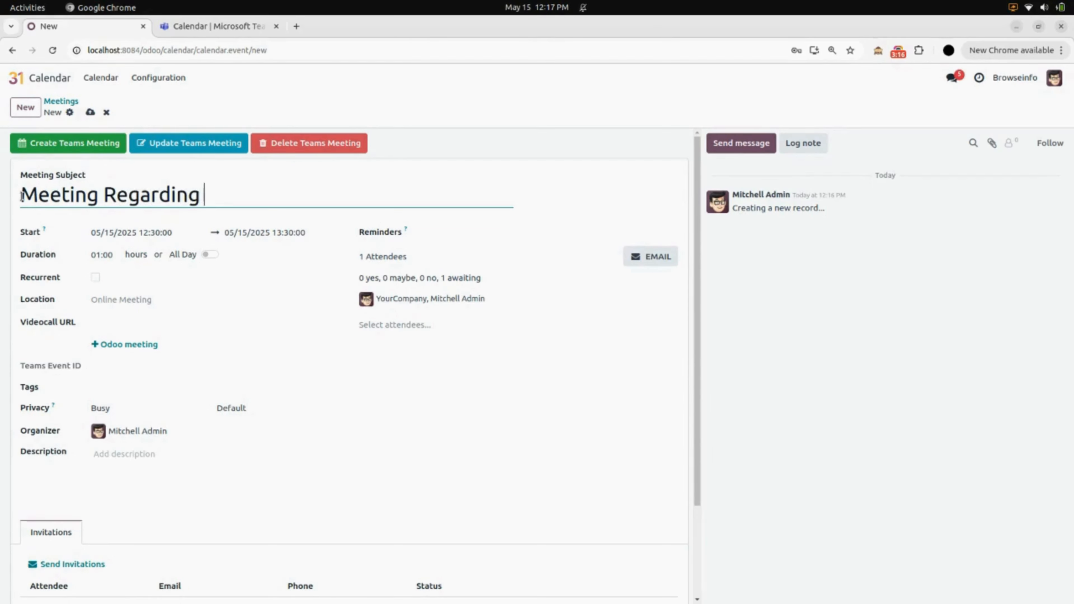
text(ent)
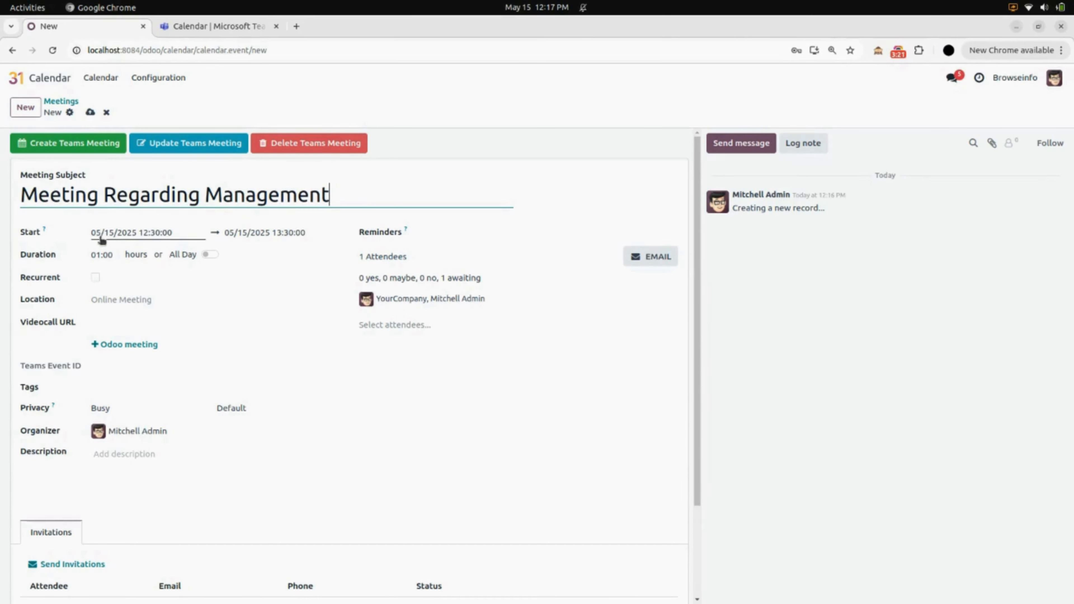
Keep the meeting's 12:30 start on 05/15/2025 and set its end time to 14:30.
click(160, 240)
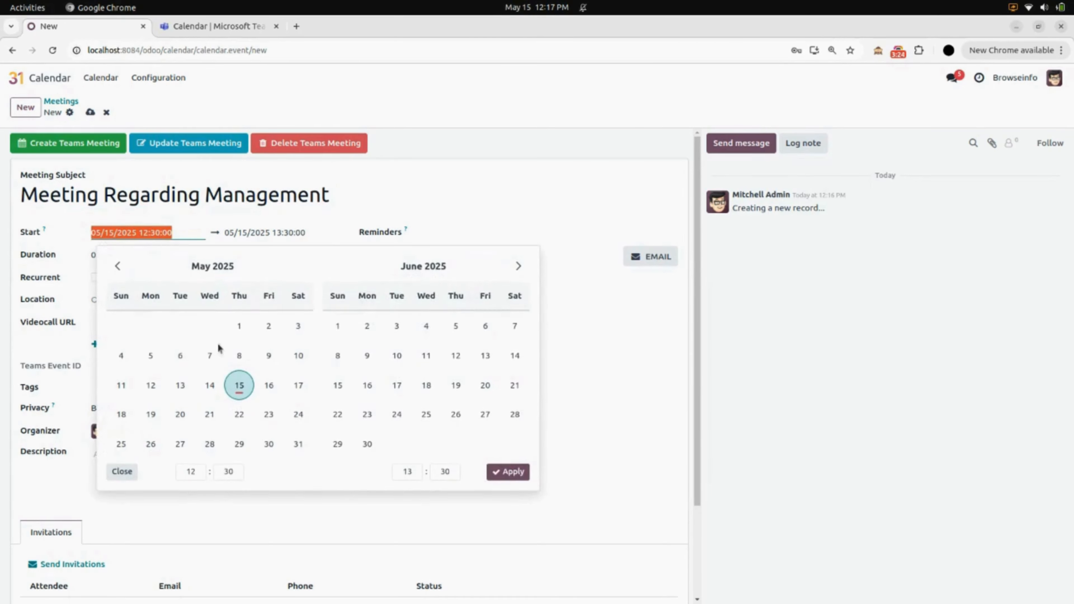
click(191, 473)
click(189, 363)
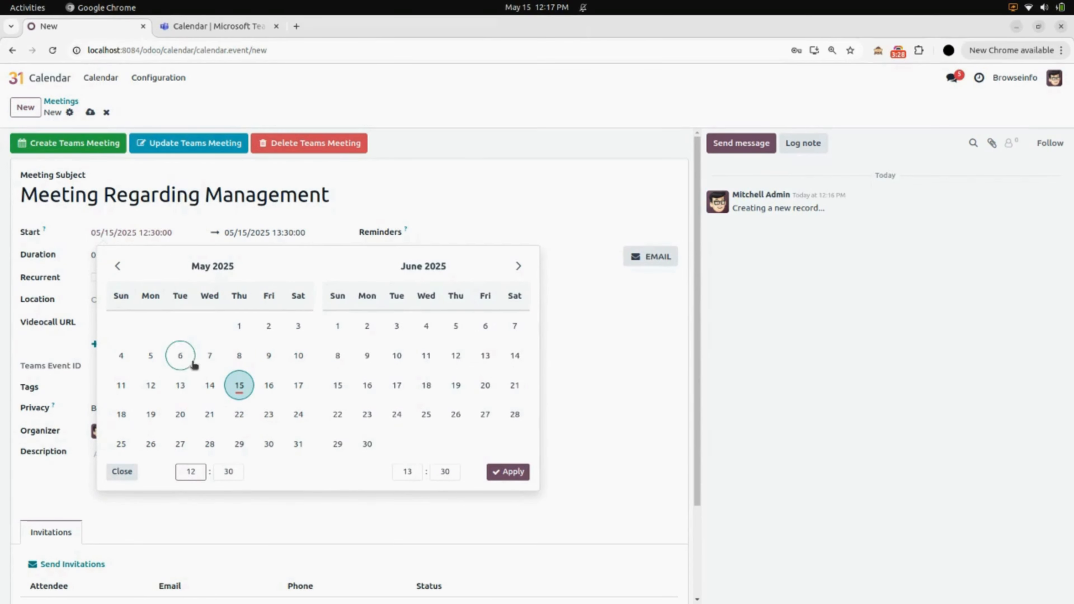
click(406, 472)
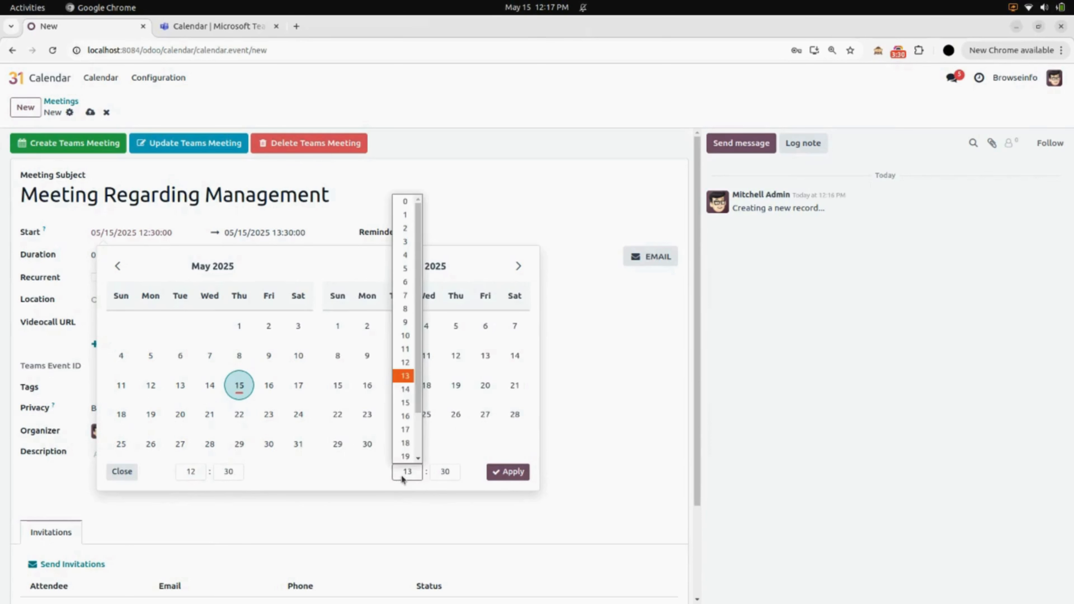
click(403, 394)
click(511, 475)
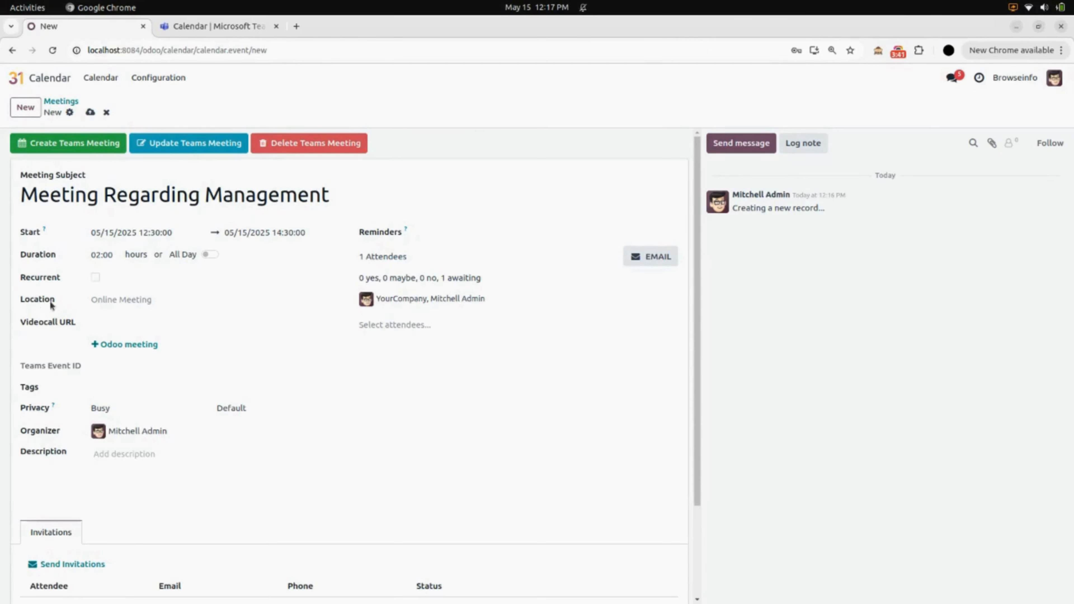
Leave the meeting's location and videocall URL empty and add the Internal Meeting tag.
click(120, 298)
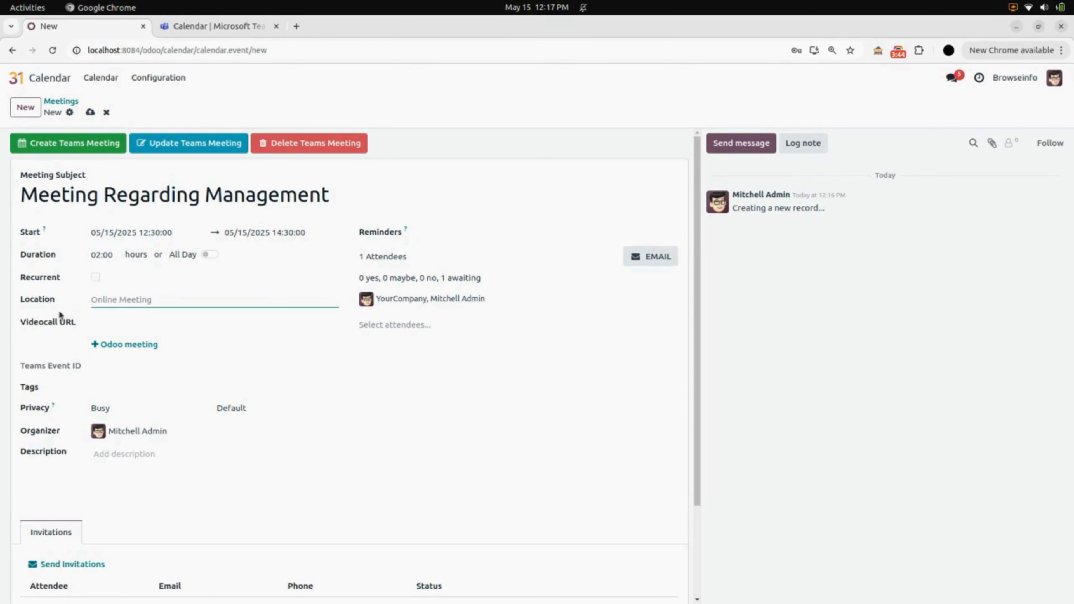
click(120, 324)
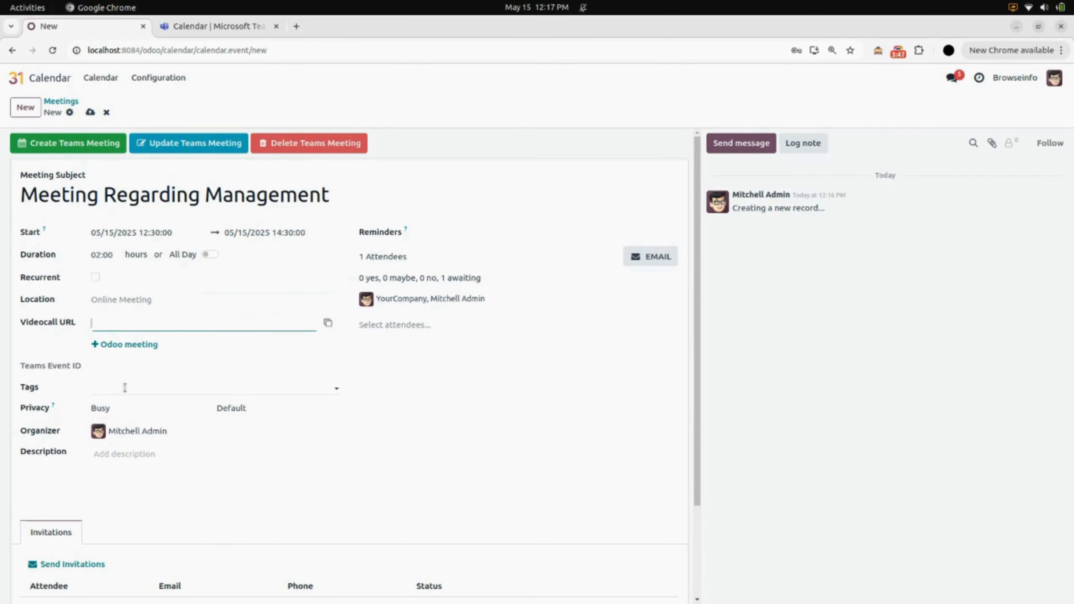
click(140, 388)
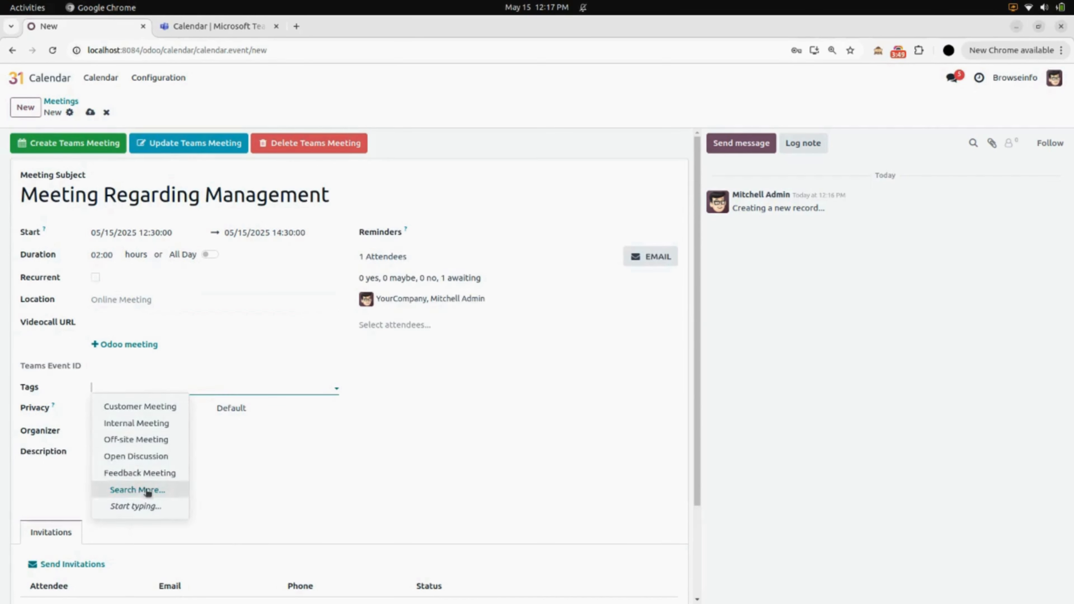
click(158, 423)
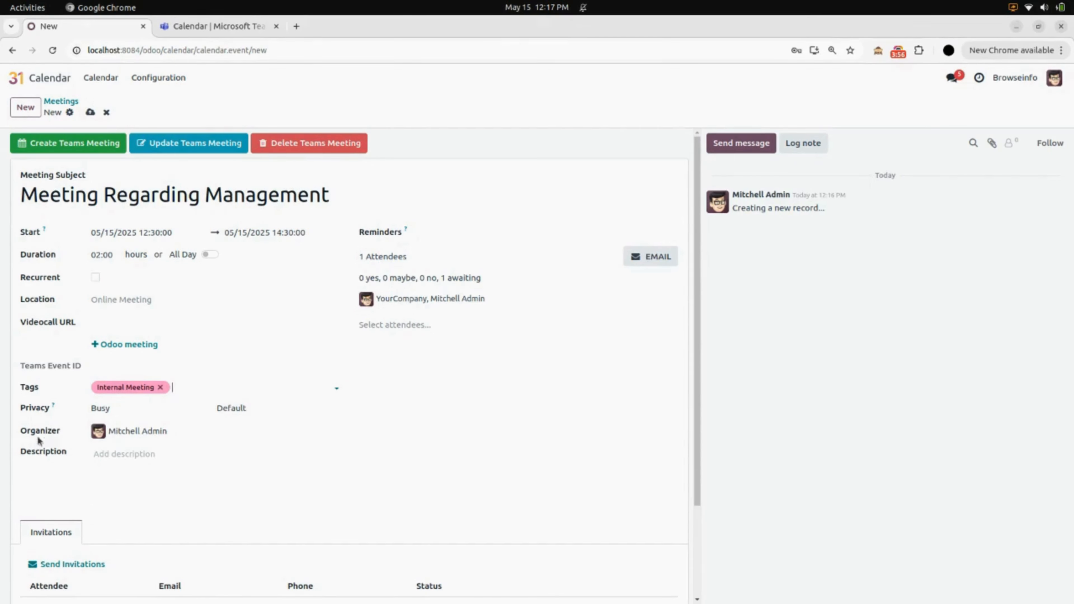
Enter the description "Please Join Meeting As sson as possible" and save the meeting.
click(110, 465)
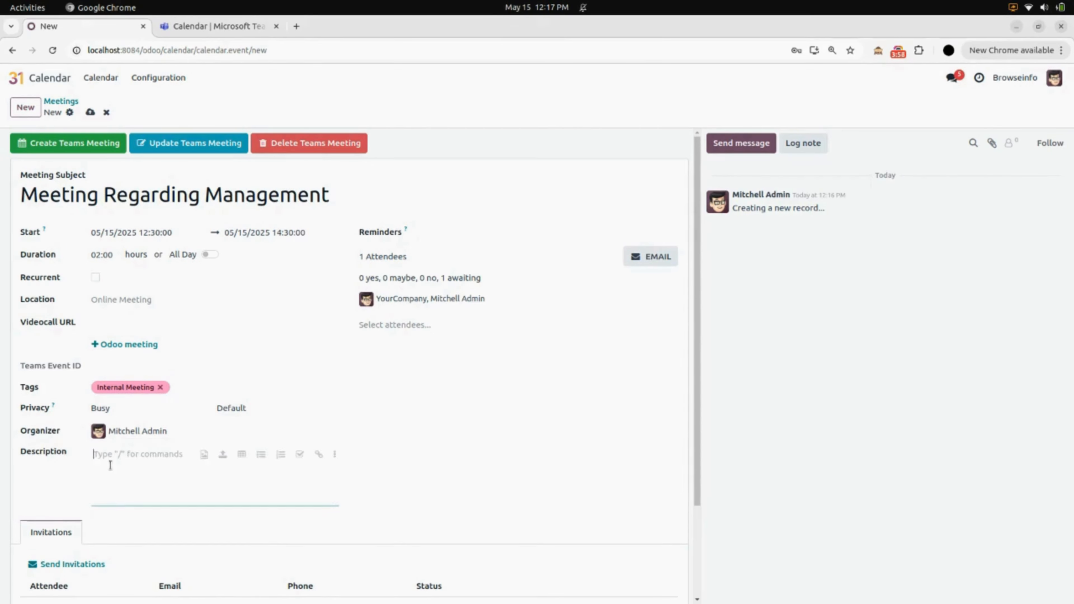
text(Please )
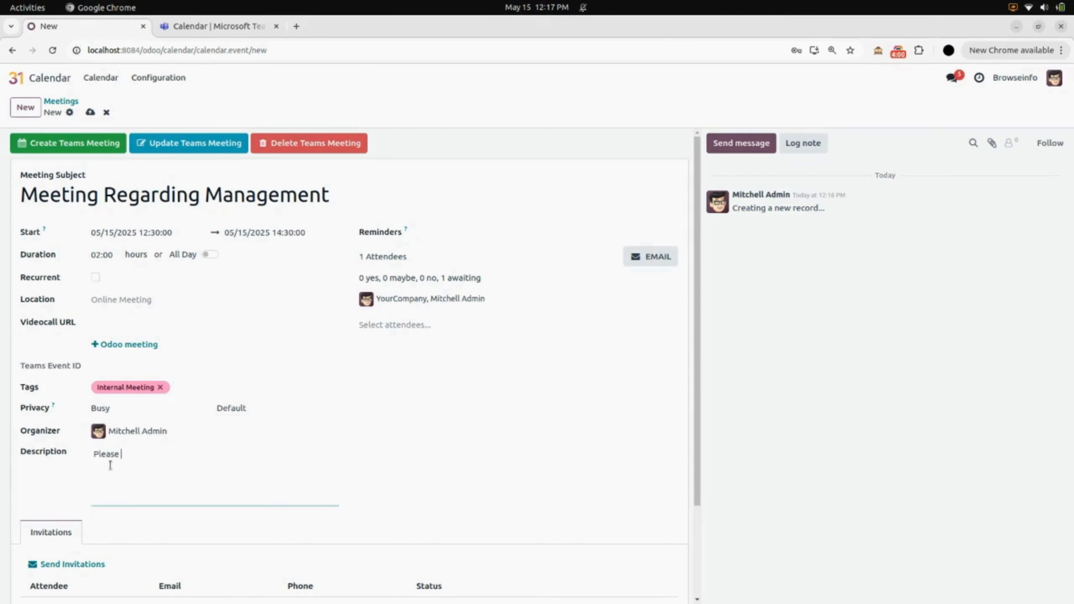
text(Join Meeting As sson as)
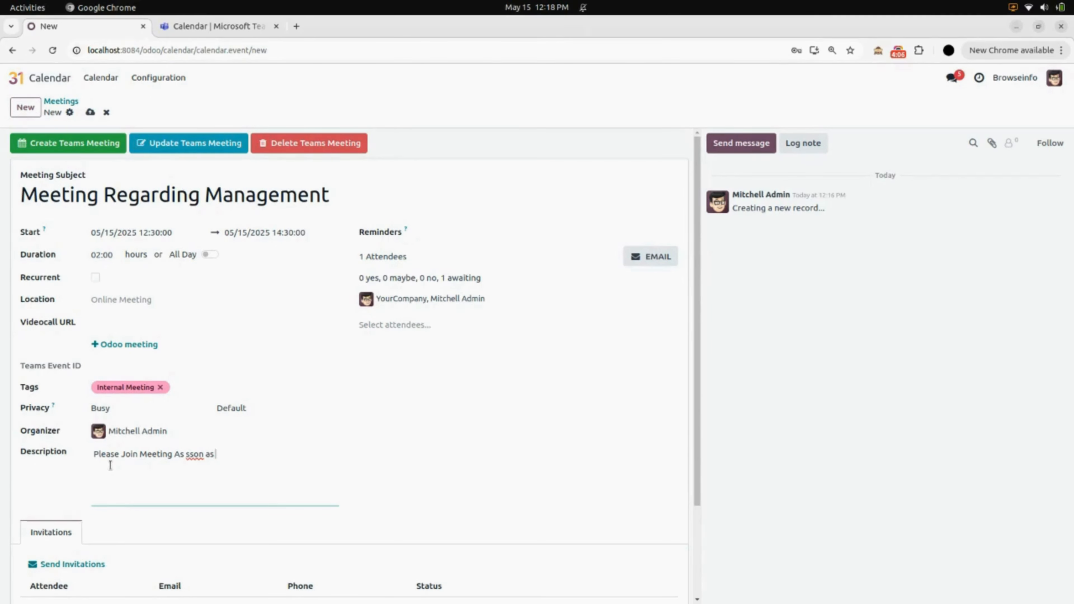
text( possible)
click(90, 112)
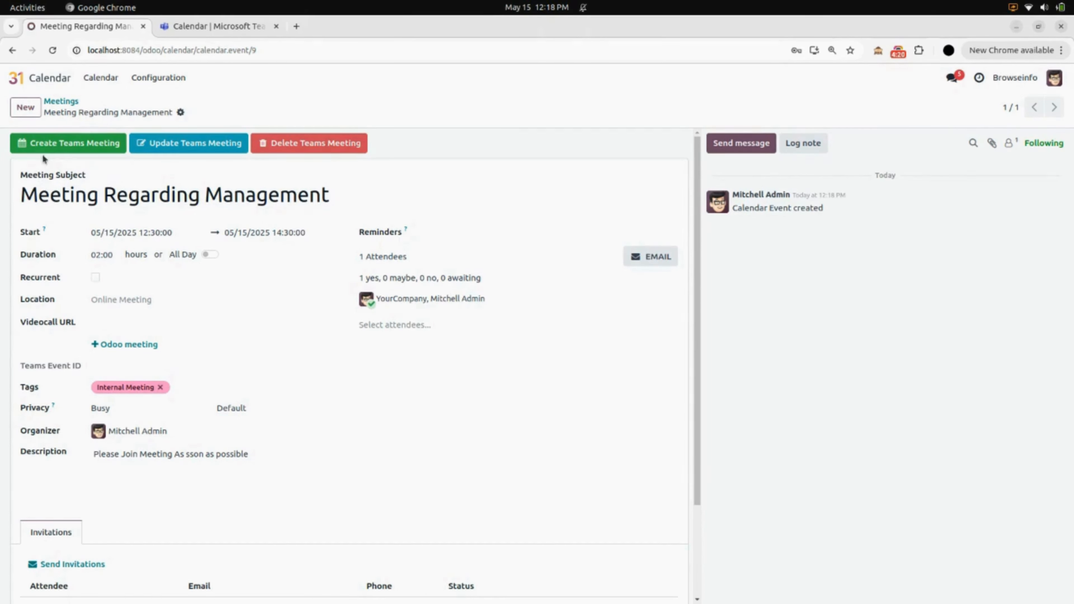
Create the Teams meeting from the saved event and switch to Microsoft Teams to check its calendar.
click(64, 153)
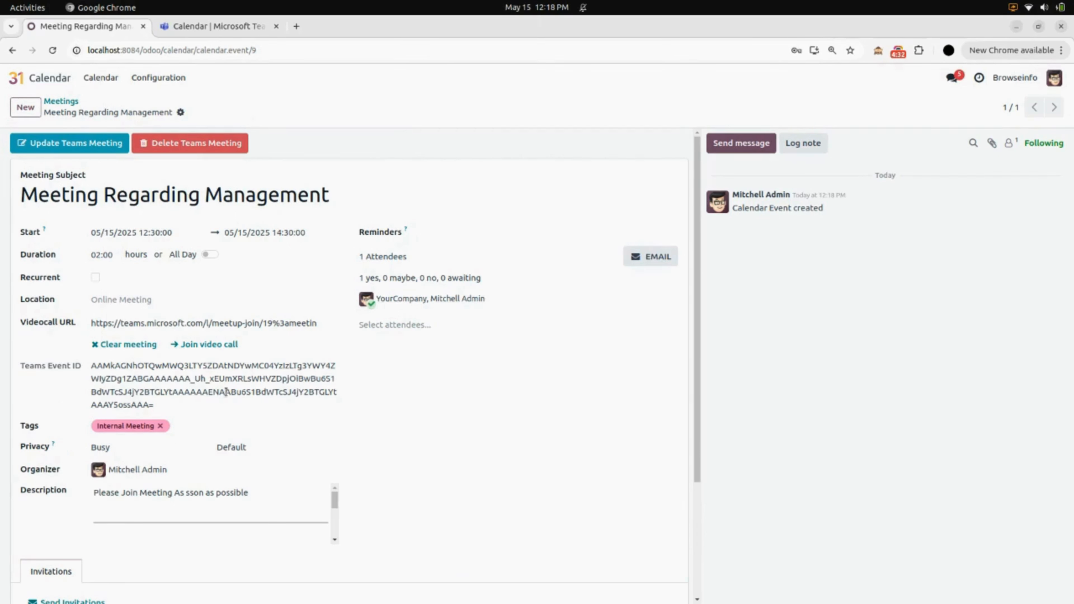
click(229, 27)
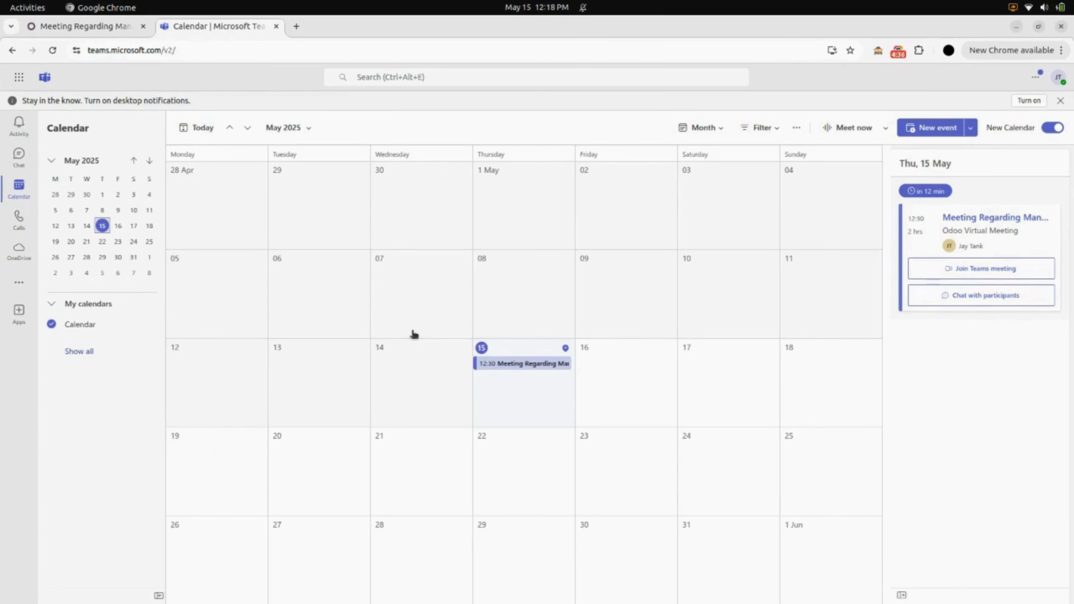
Check the details of the 15 May Meeting Regarding Management event and turn off the new calendar view, skipping the feedback form.
click(532, 364)
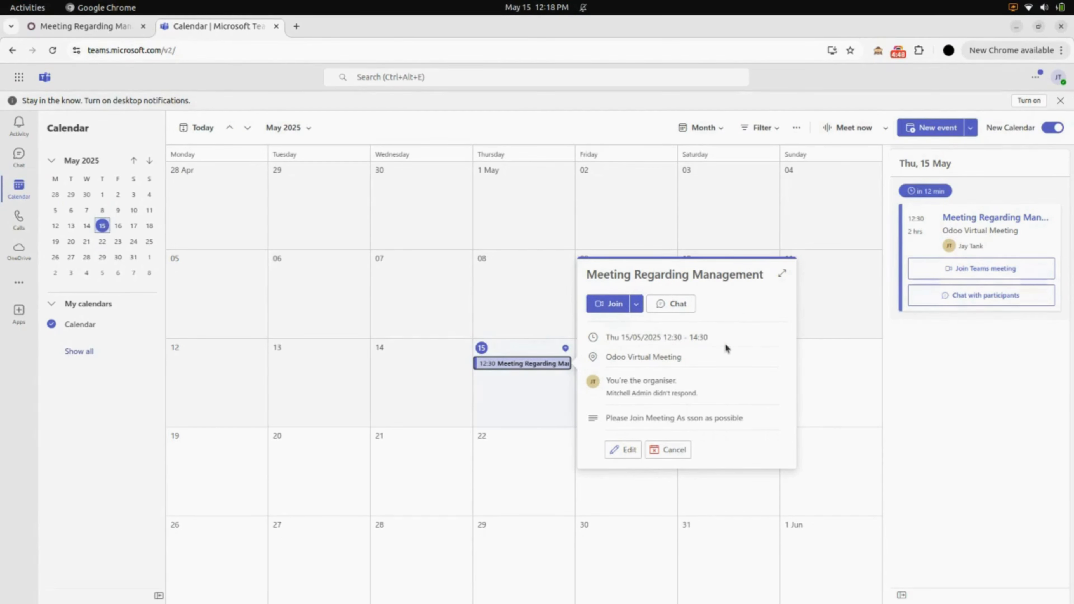
mouse_move(644, 359)
click(915, 404)
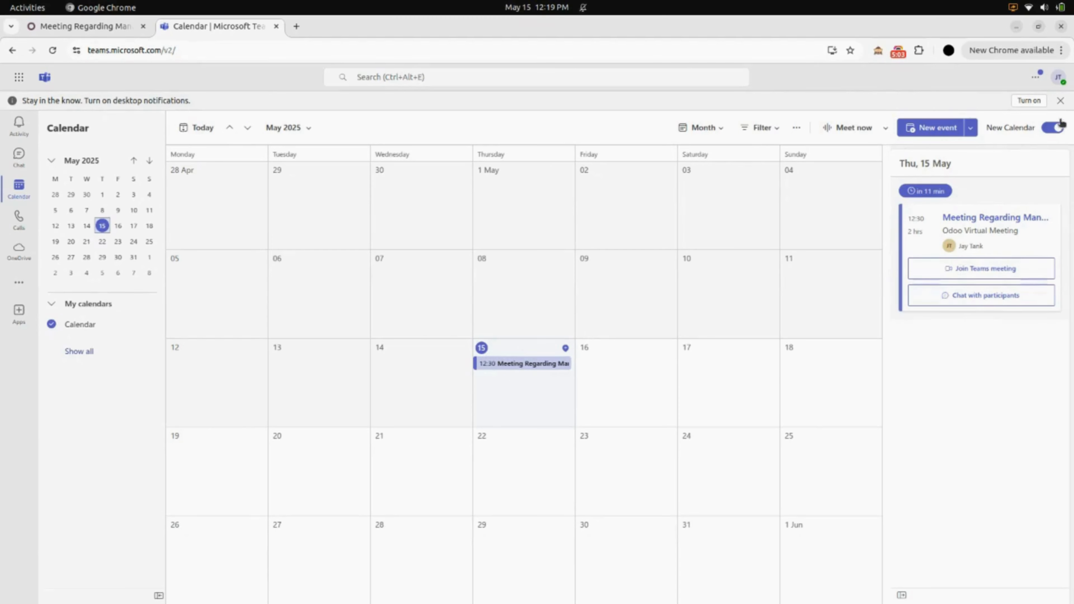
click(1058, 130)
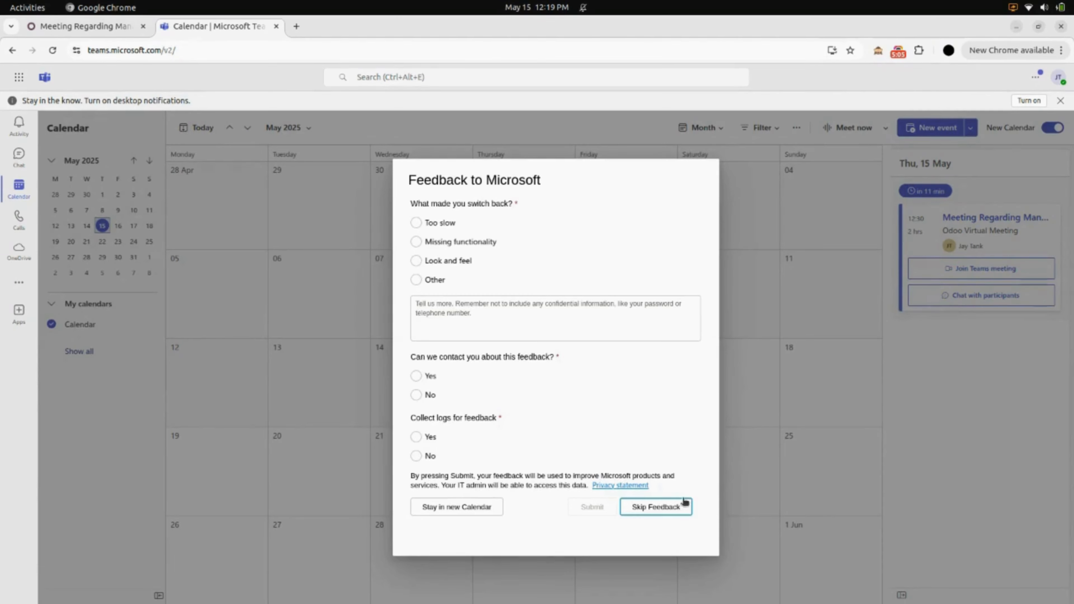
click(673, 506)
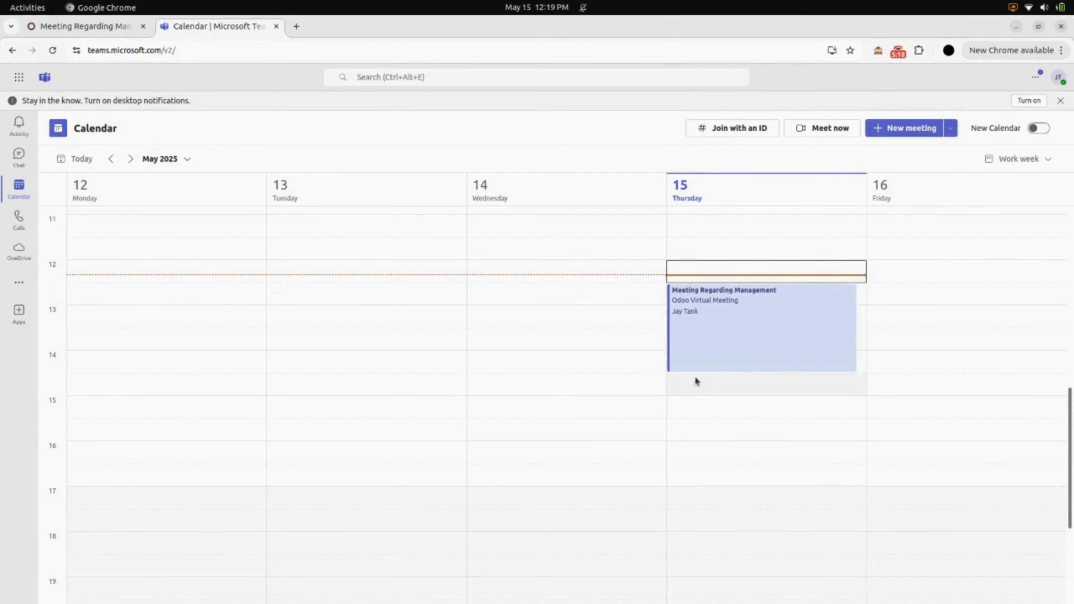
Return to Odoo, reschedule Meeting Regarding Management on 05/15/2025 to 14:30–16:30, and save the change.
click(74, 25)
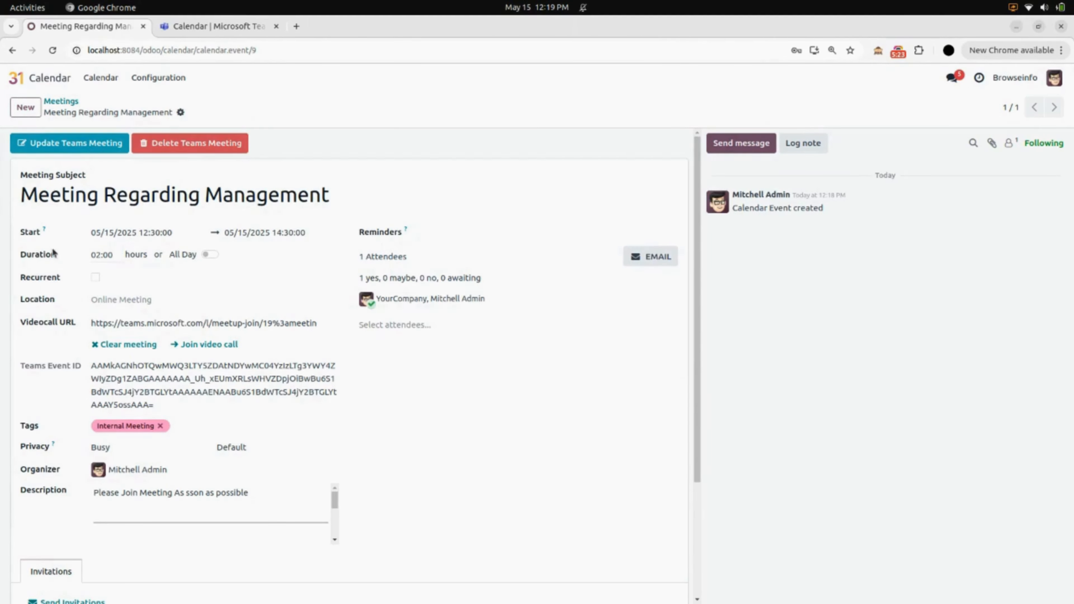
click(170, 242)
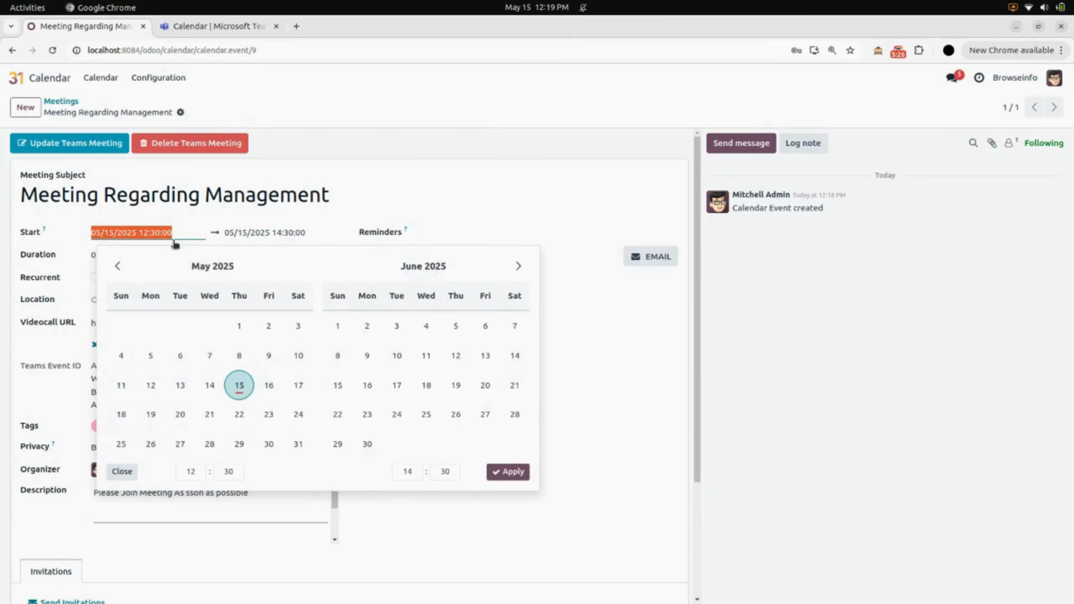
click(191, 471)
click(194, 395)
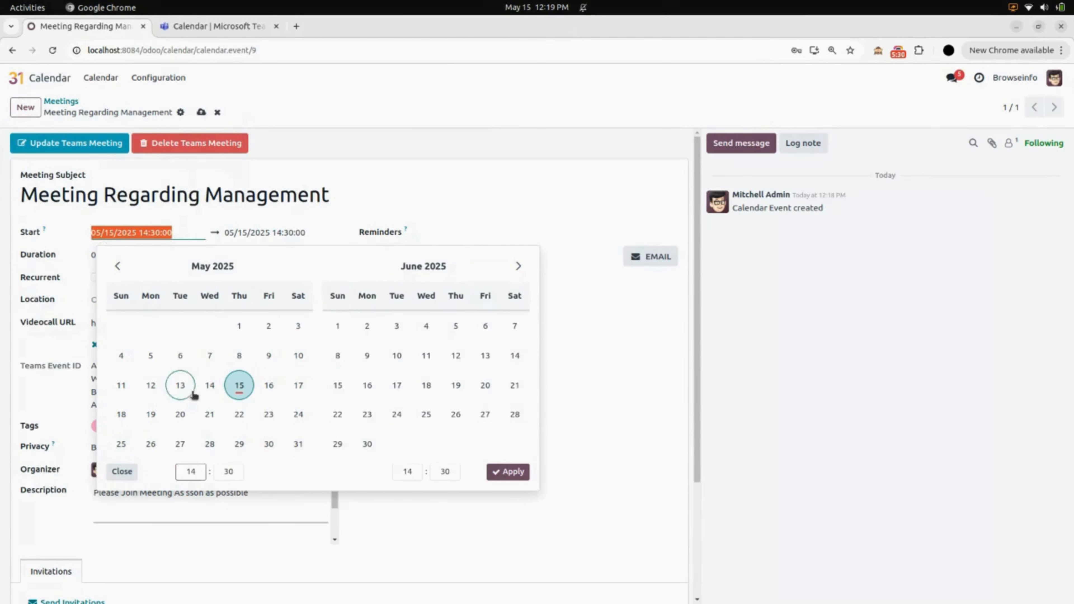
click(408, 472)
click(405, 416)
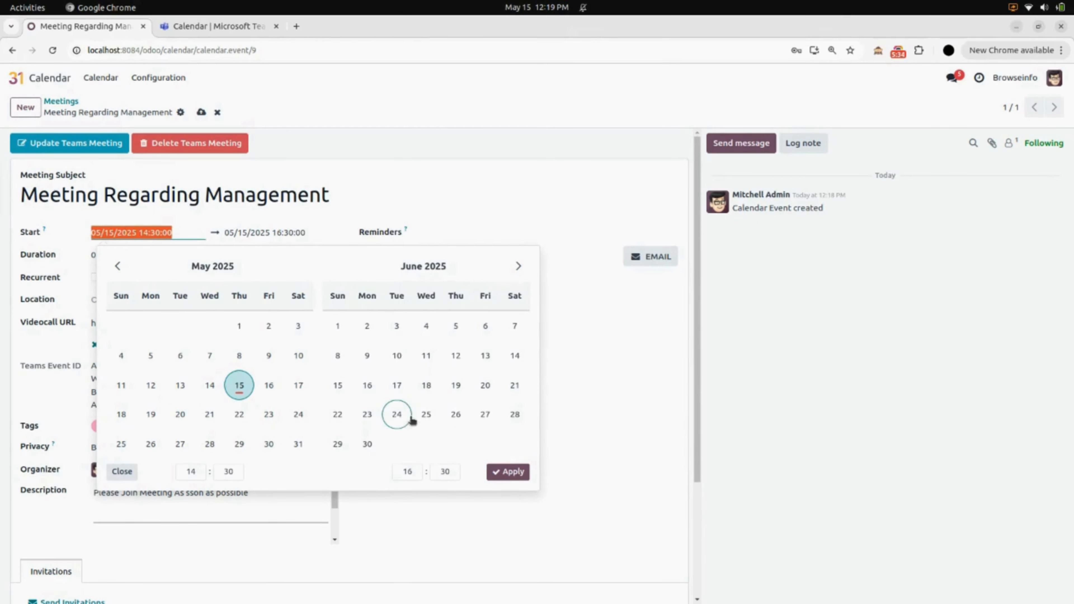
click(508, 472)
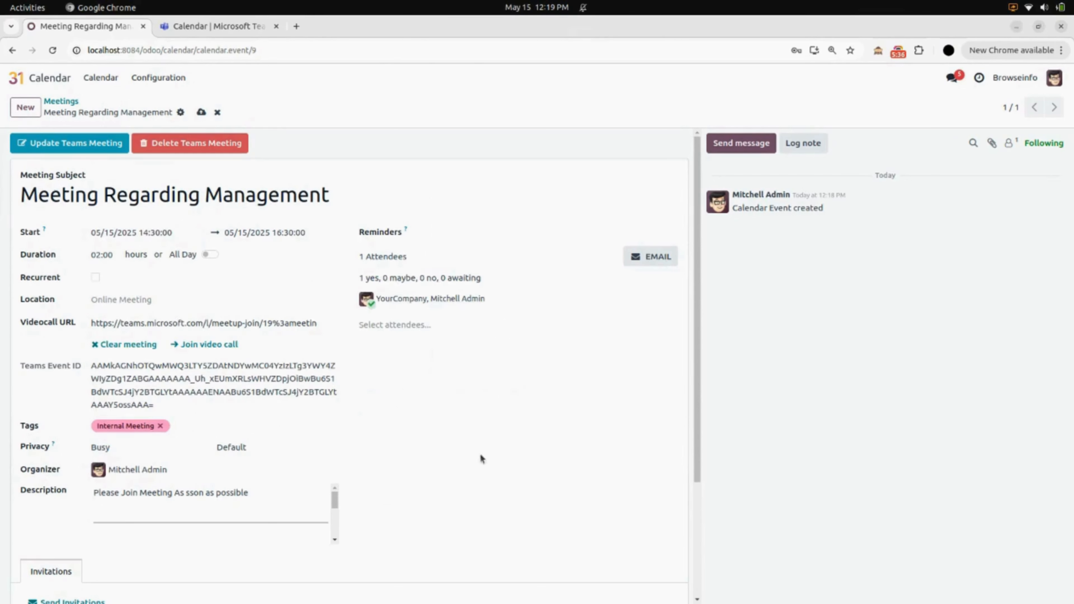
click(202, 111)
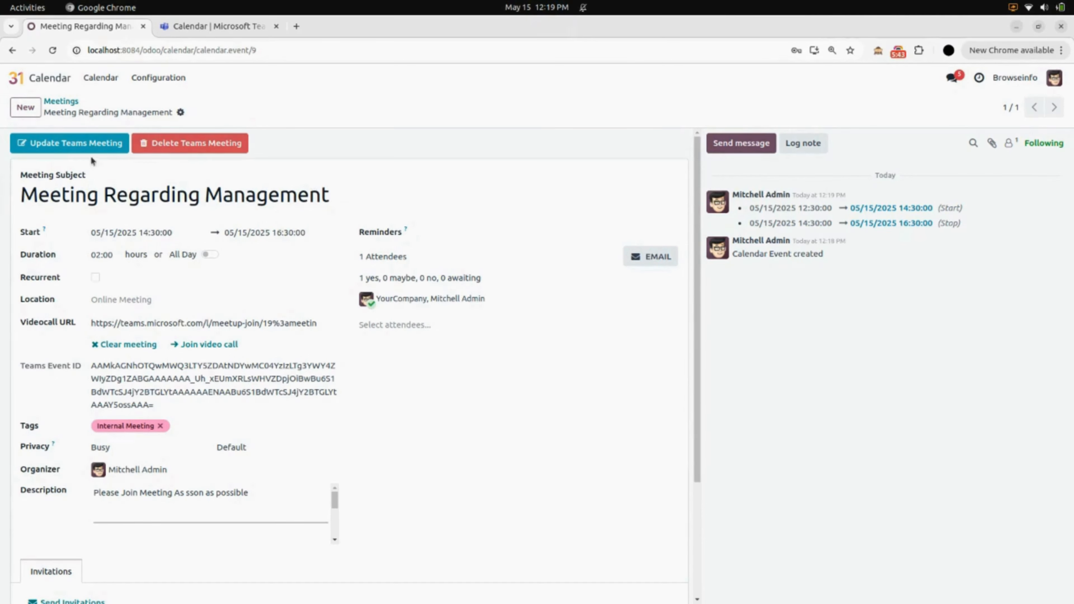
Update the Teams meeting from the Odoo event and review the rescheduled event's details in Microsoft Teams.
click(72, 136)
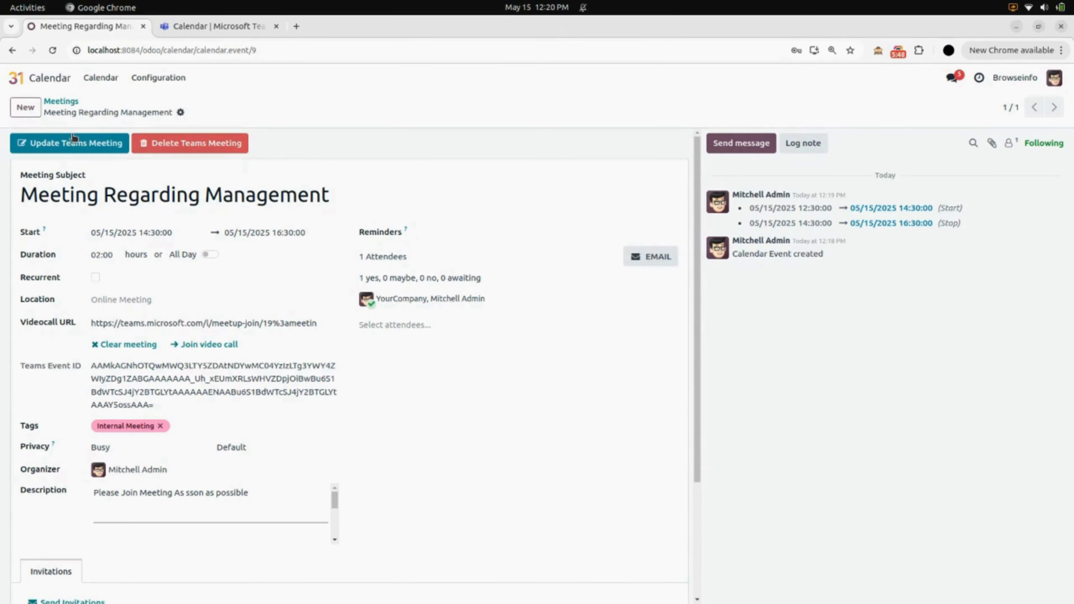
click(189, 27)
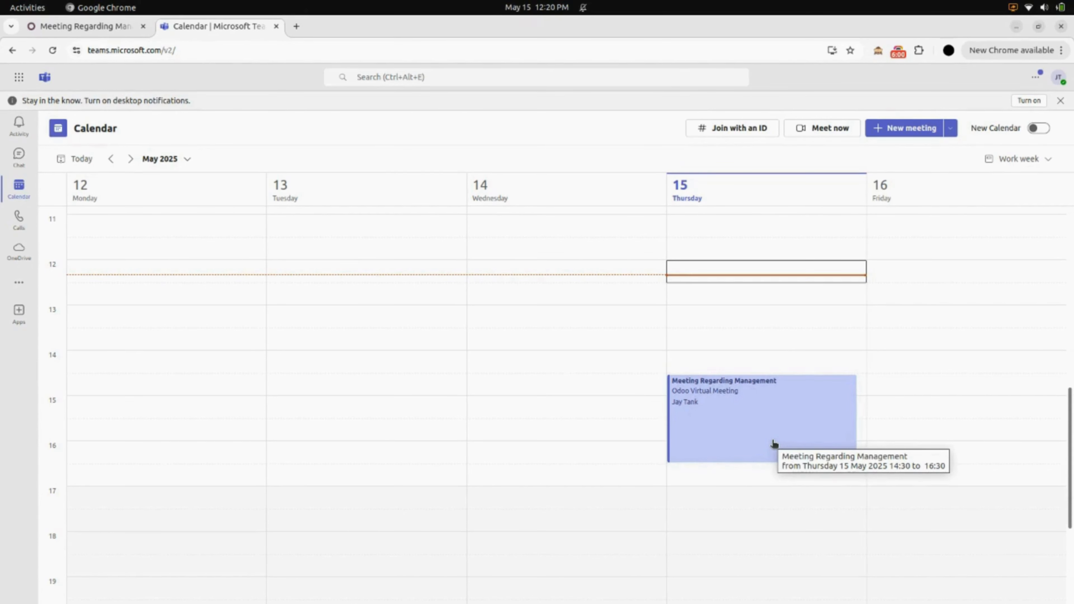
click(782, 446)
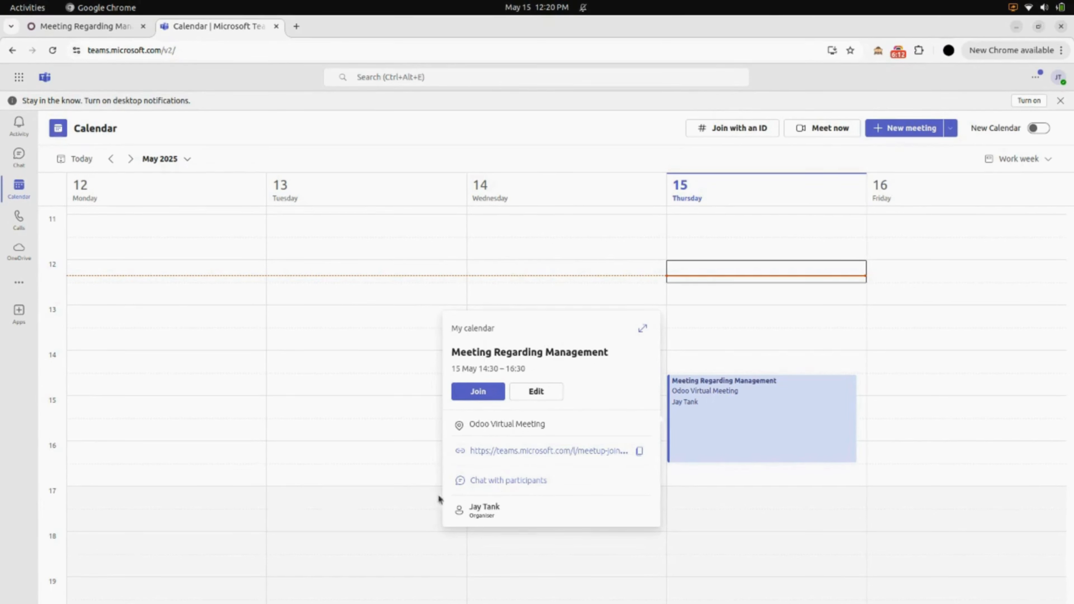
click(350, 462)
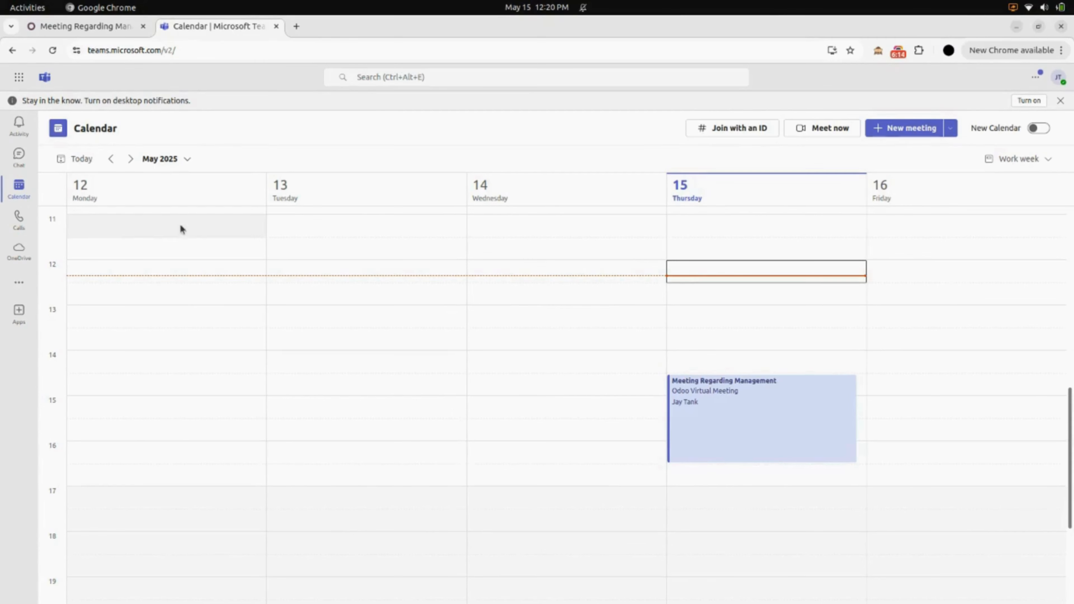
Delete the Teams meeting for Meeting Regarding Management from Odoo and check the Microsoft Teams calendar.
click(110, 32)
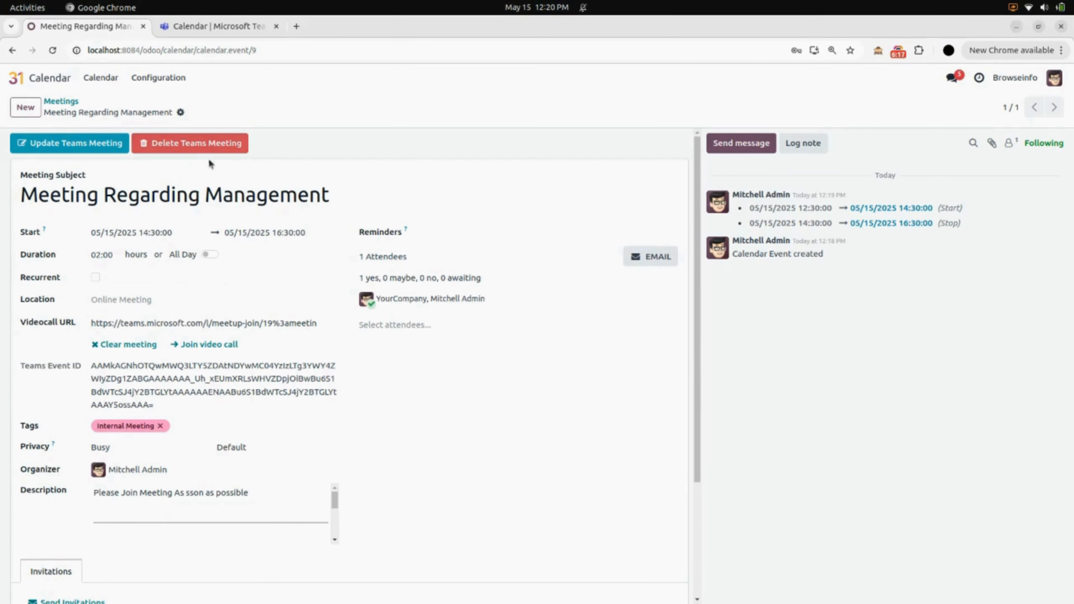
click(193, 145)
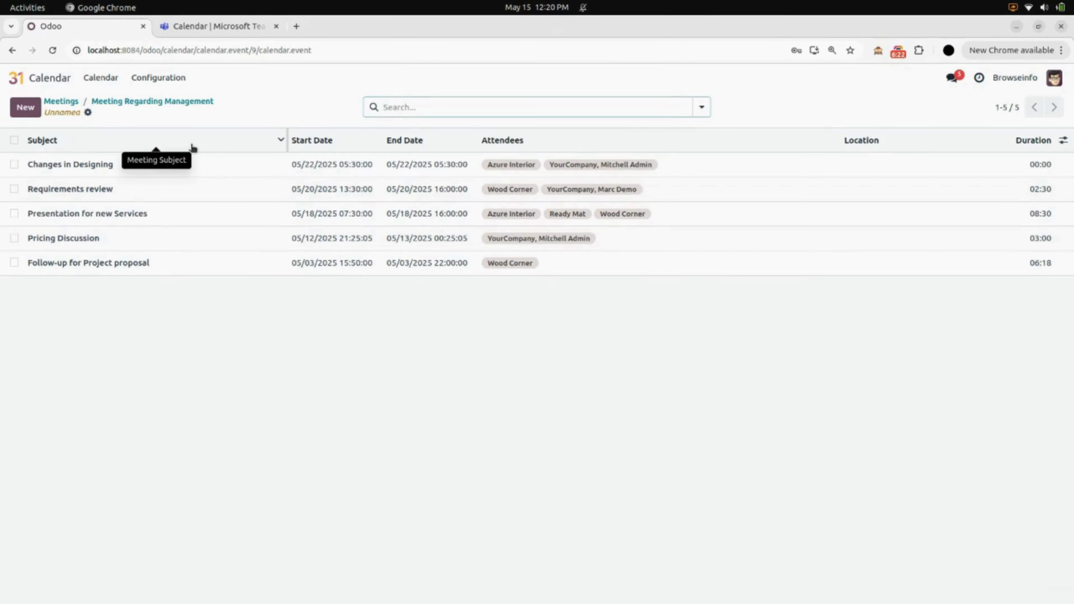
click(236, 30)
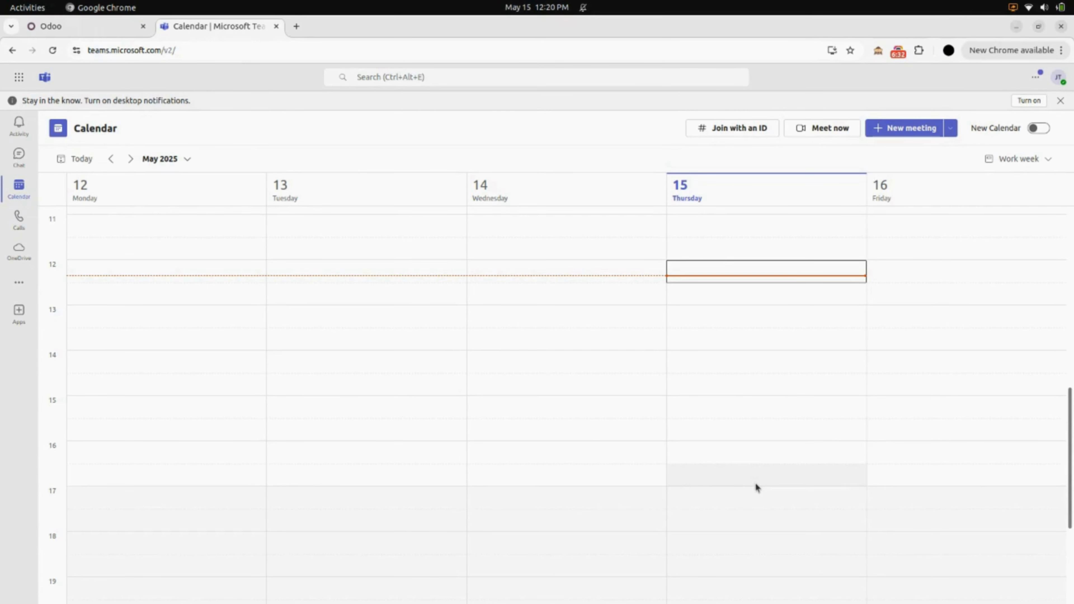
Switch to Odoo and start a new meeting with the subject "Inetrnal Stand-up Meeting".
click(106, 29)
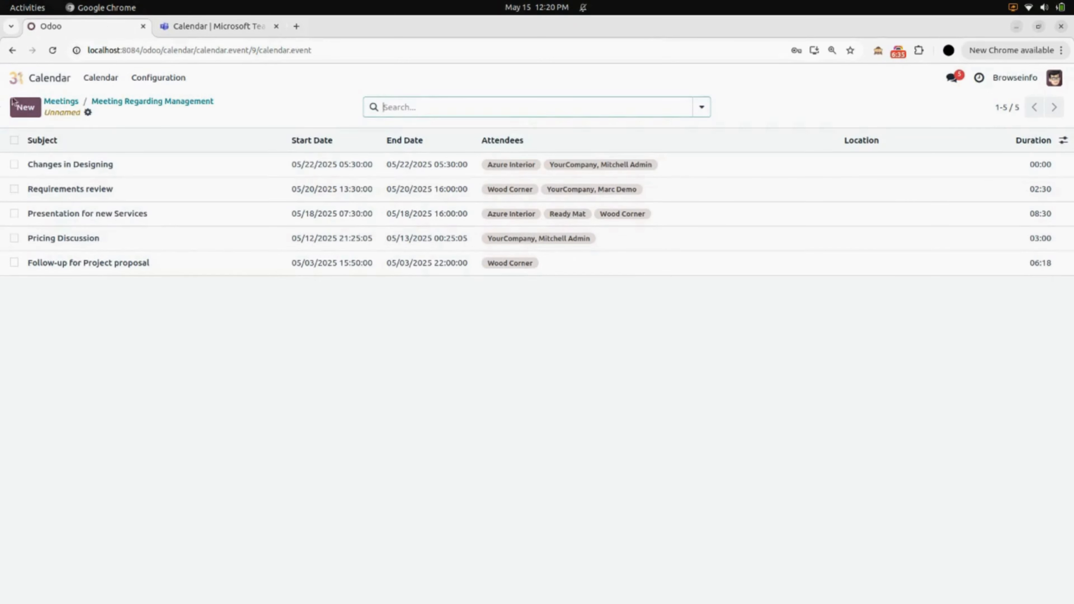
click(27, 106)
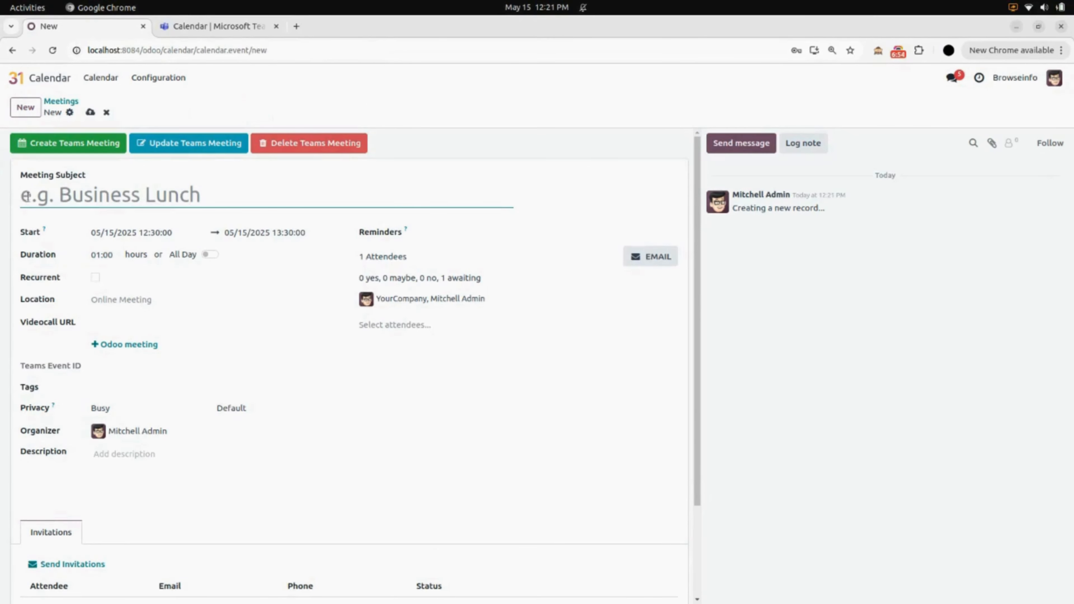
text(In)
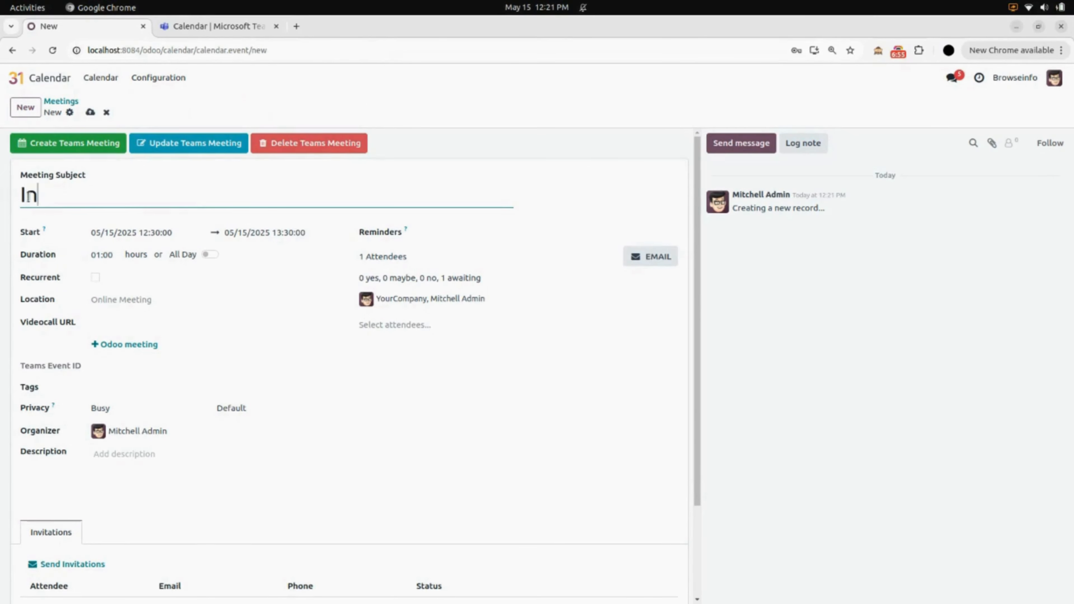
text(etrnal Stand)
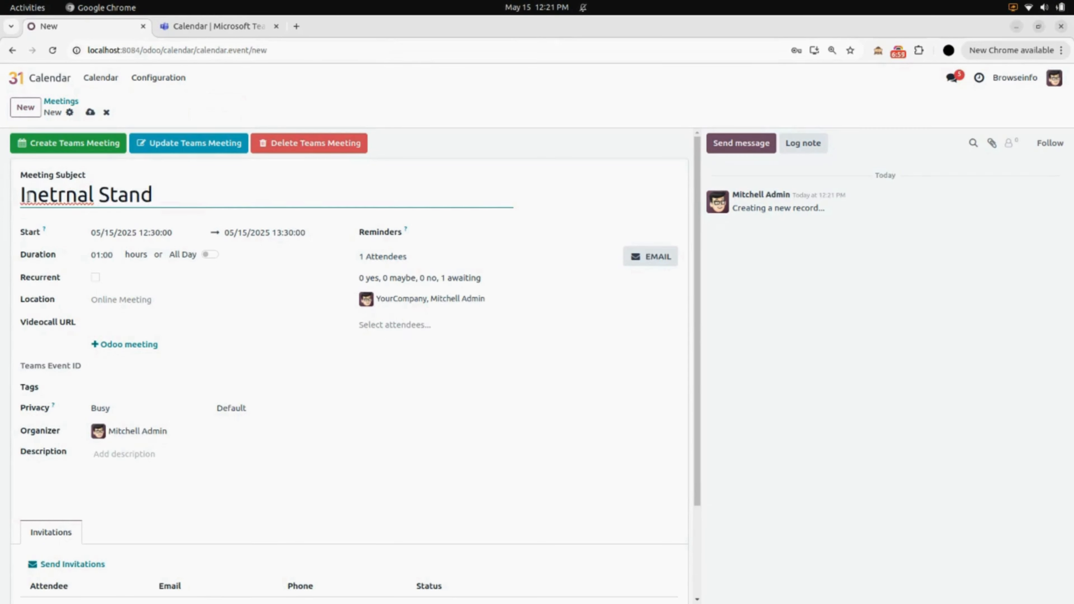
text(-up Mee)
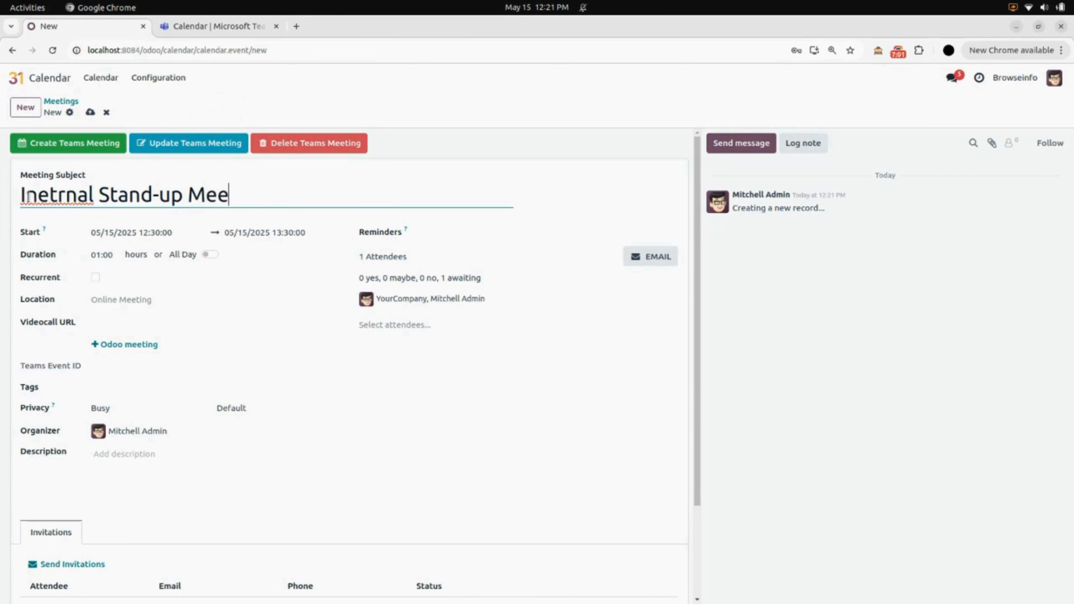
text(ting)
Schedule the stand-up meeting on 05/15/2025 from 10:30 to 11:30.
click(125, 233)
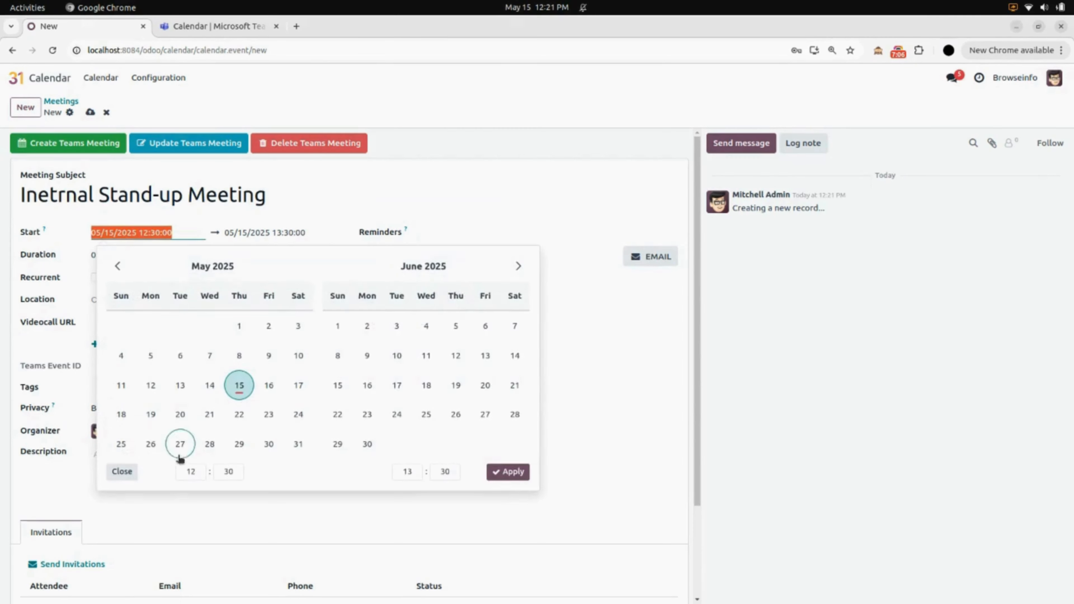
click(191, 472)
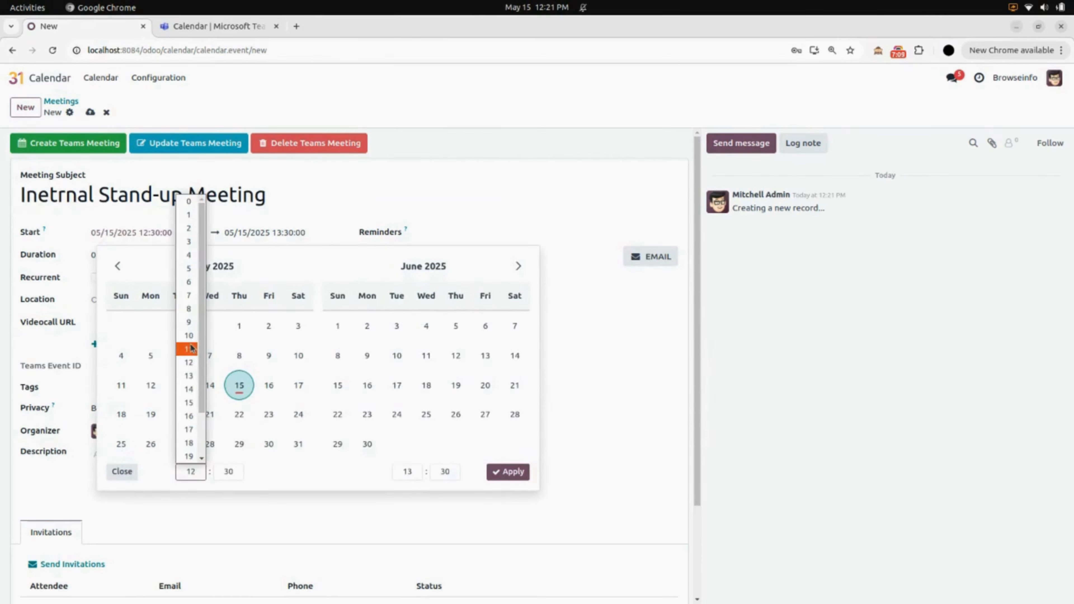
click(189, 336)
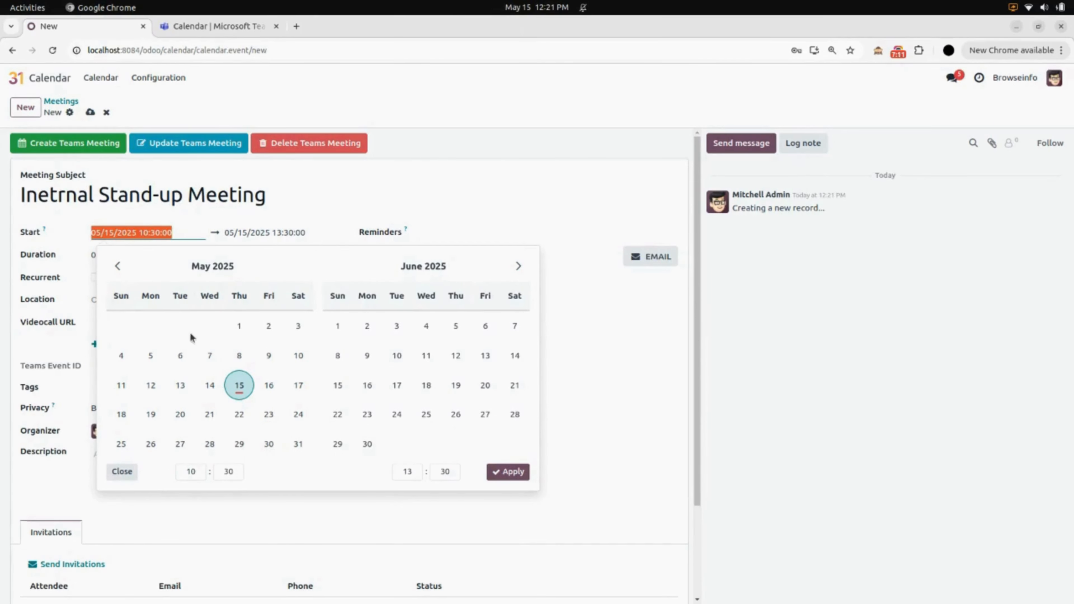
click(408, 474)
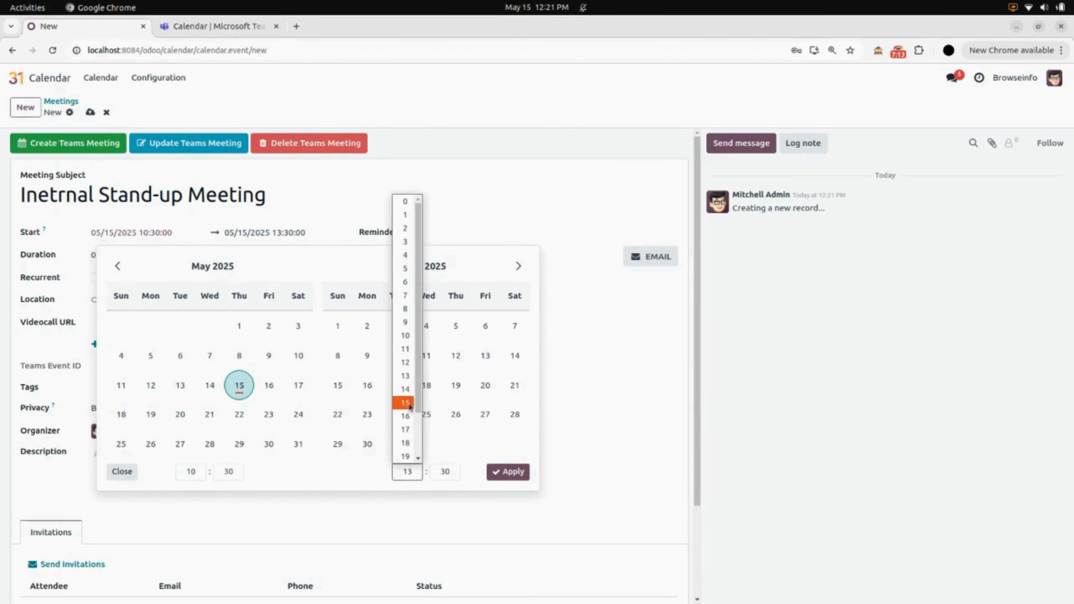
click(409, 352)
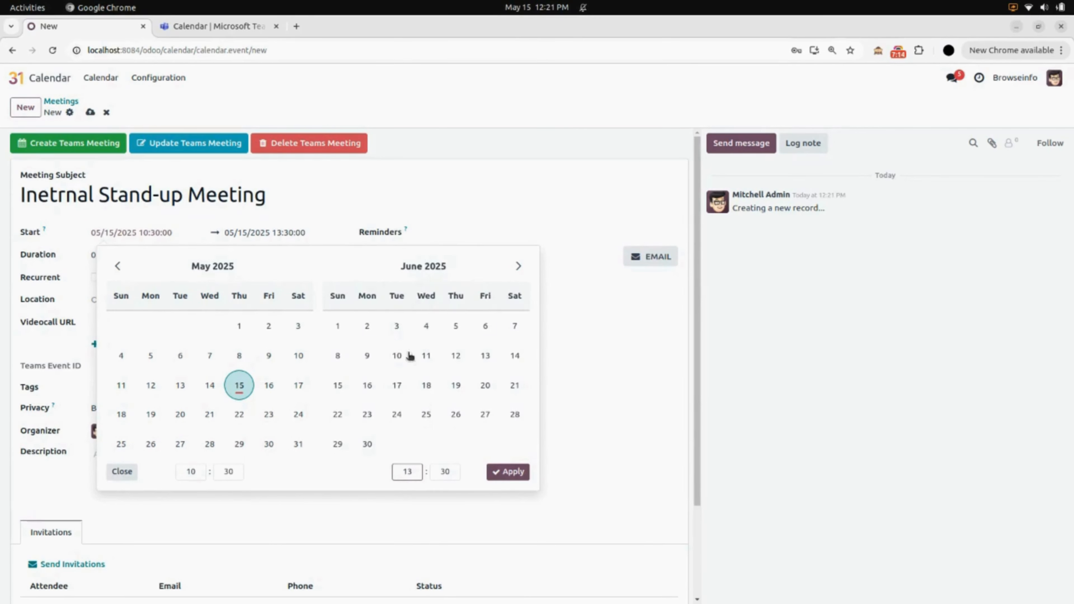
click(505, 472)
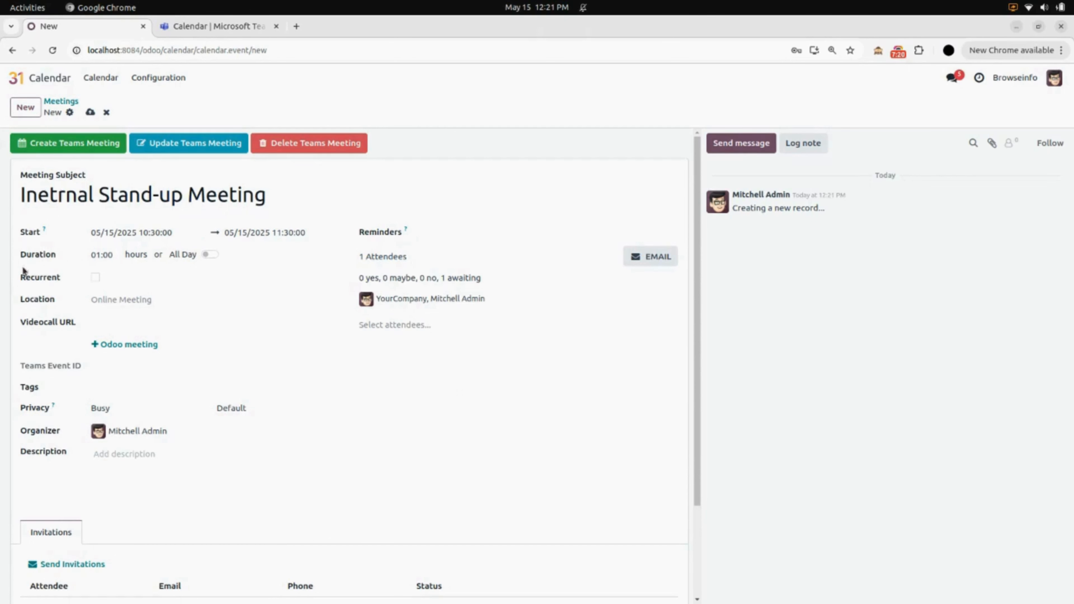
Make the stand-up meeting recurrent, keep the Asia/Calcutta timezone and weekly repetition, and set it to continue forever.
click(96, 278)
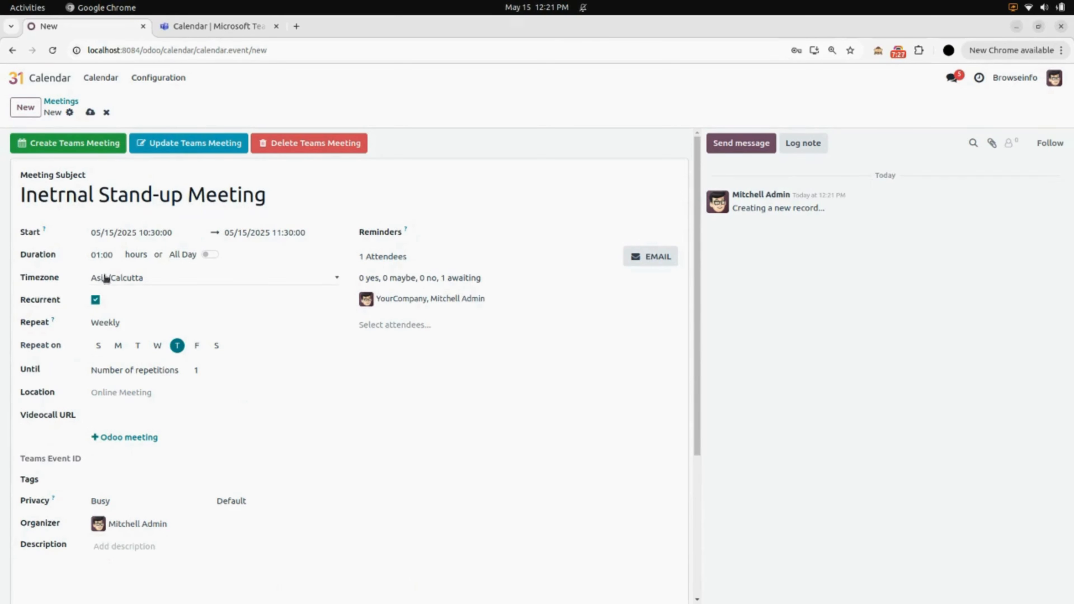
click(129, 281)
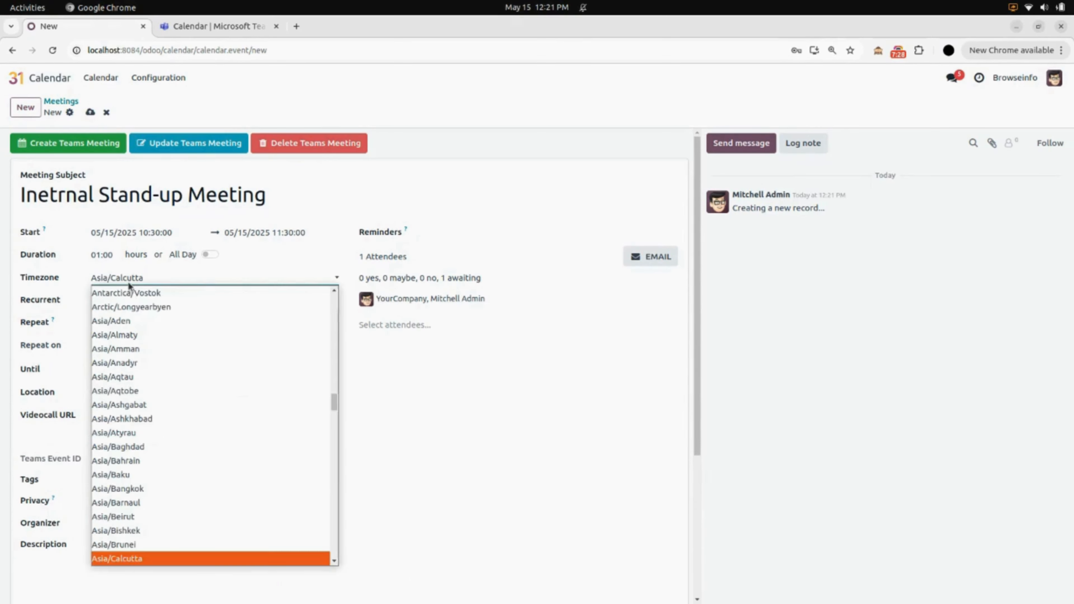
click(40, 302)
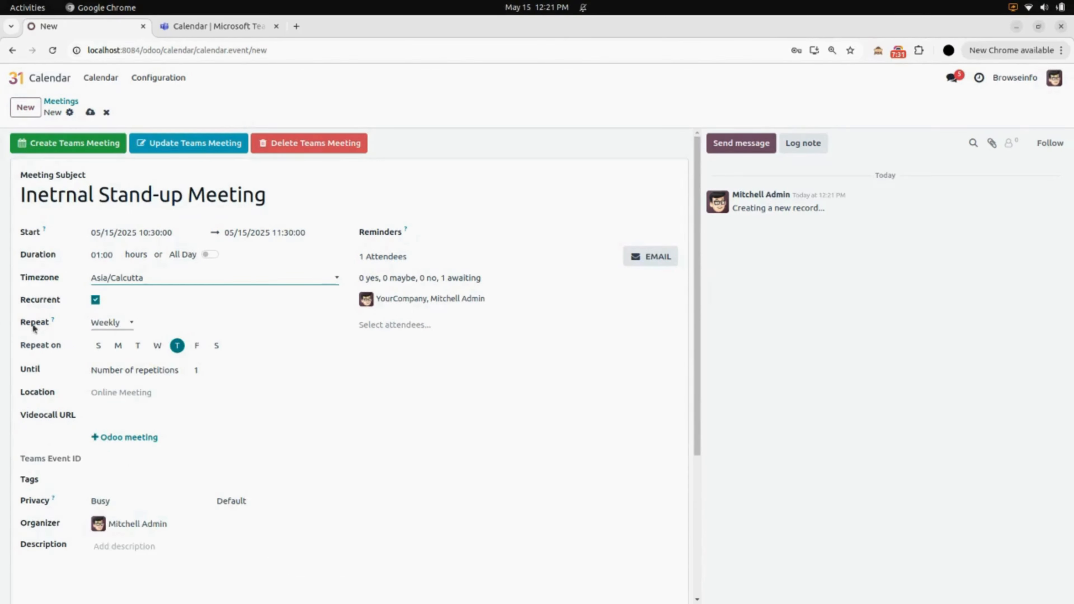
click(112, 324)
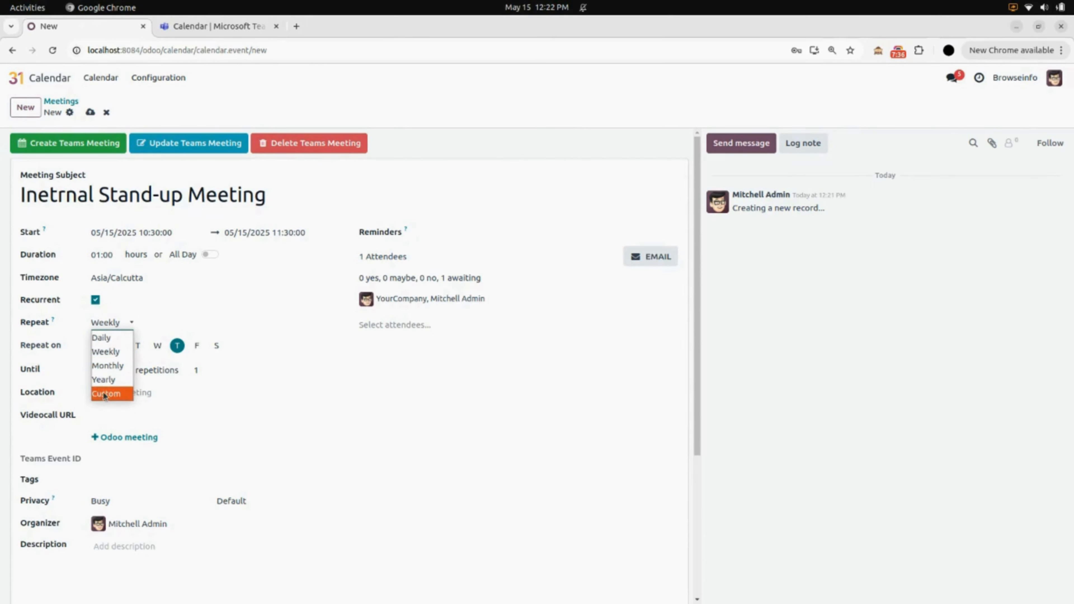
click(118, 352)
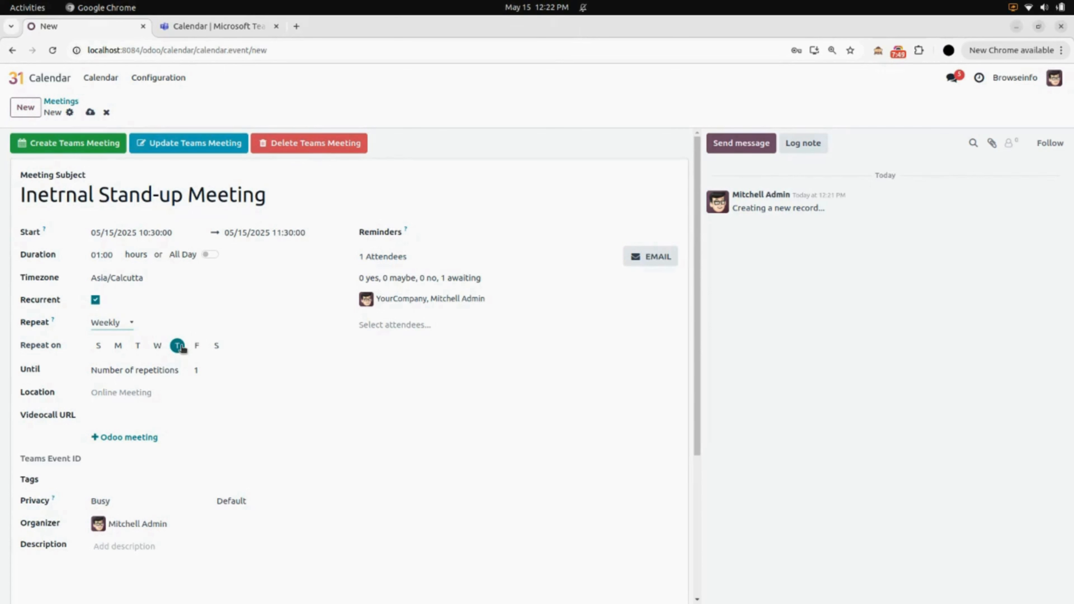
click(170, 372)
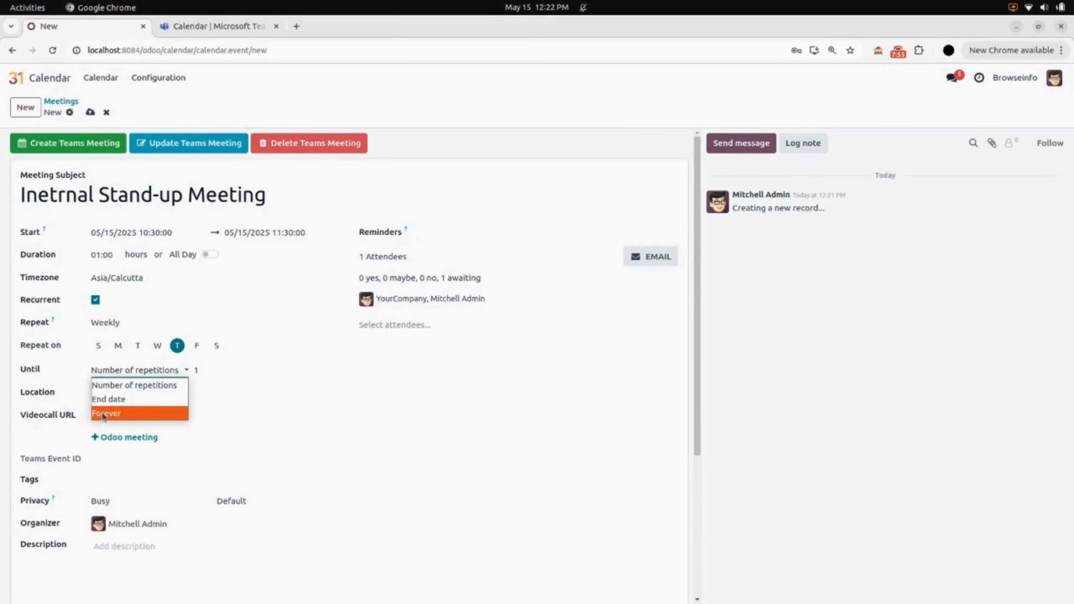
click(148, 417)
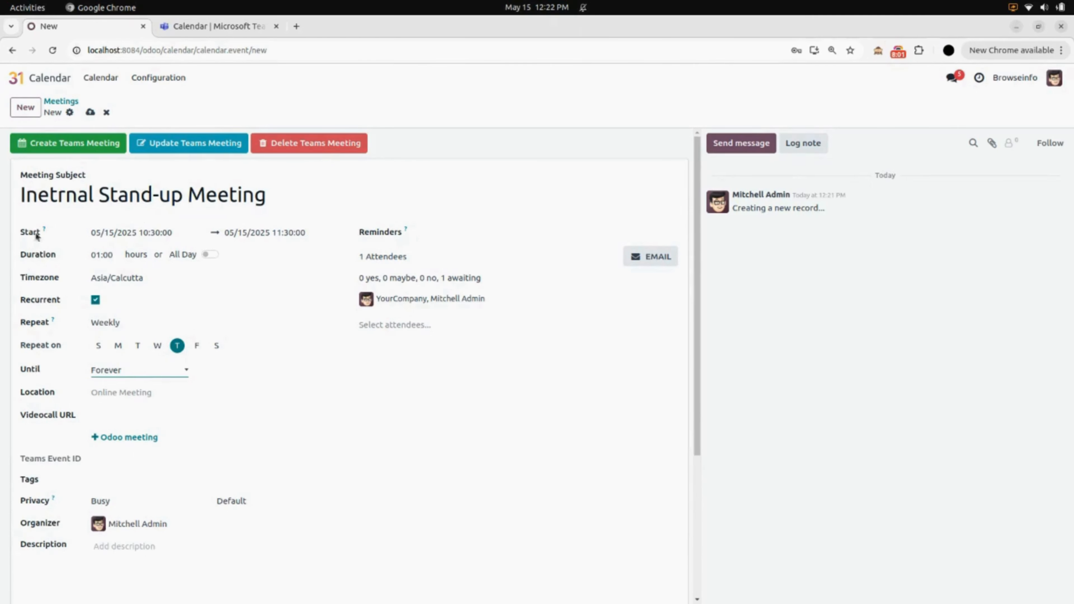
Save the recurring stand-up meeting and create its Teams meeting from Odoo.
click(90, 112)
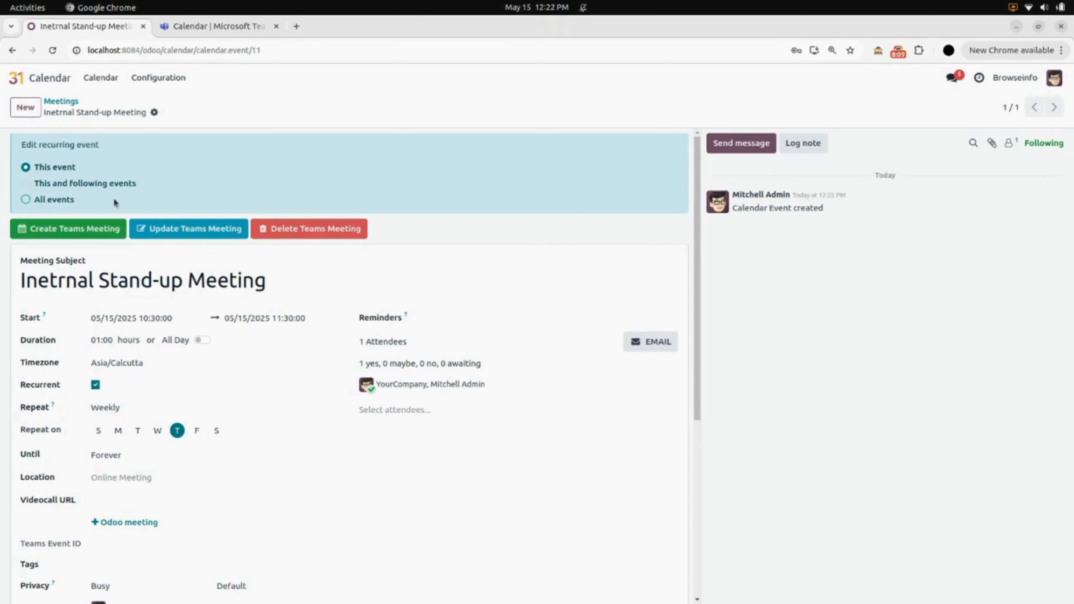
click(74, 228)
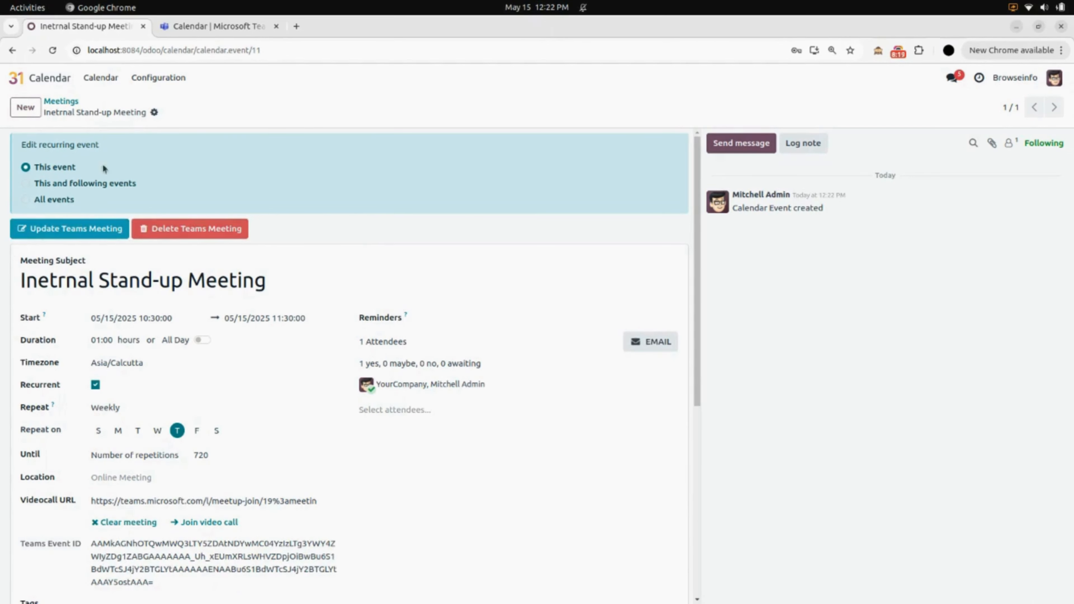
Switch to Microsoft Teams, turn on the new calendar and check the stand-up meeting's weekly occurrences in May and June 2025.
click(197, 33)
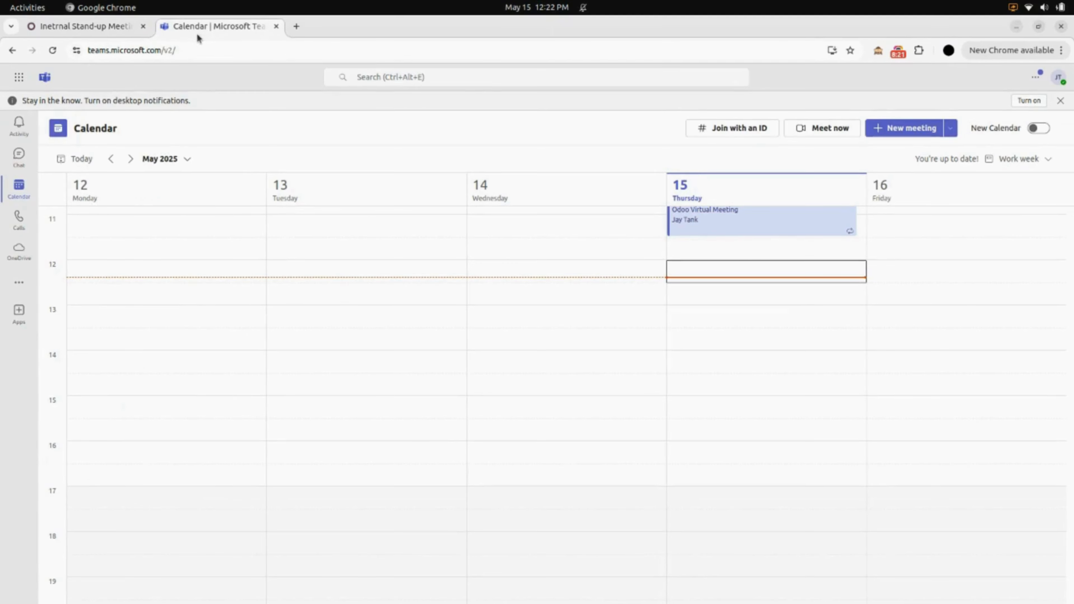
click(1038, 128)
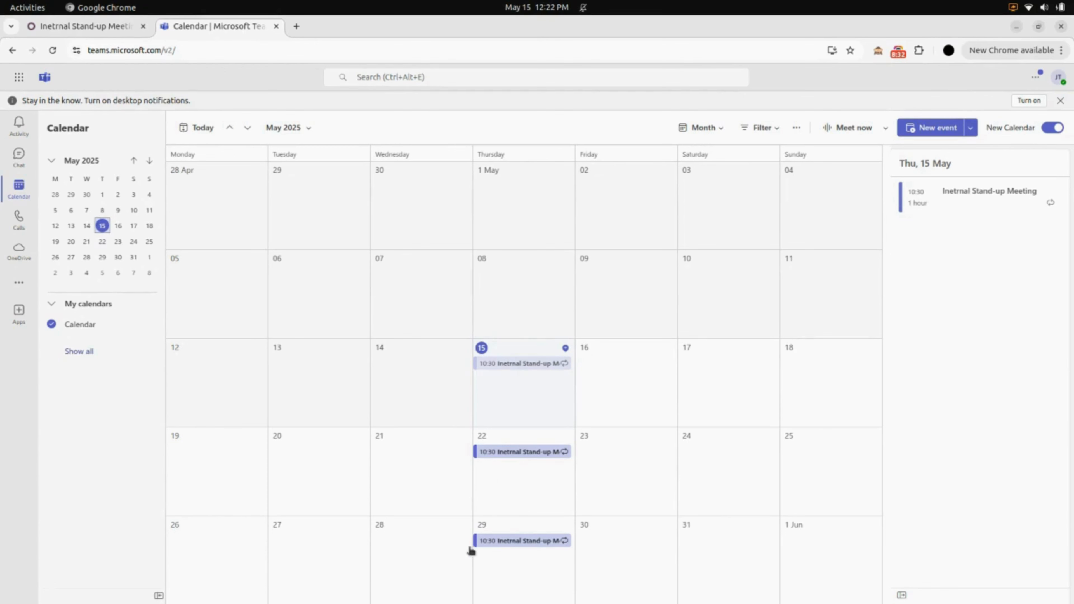
click(291, 128)
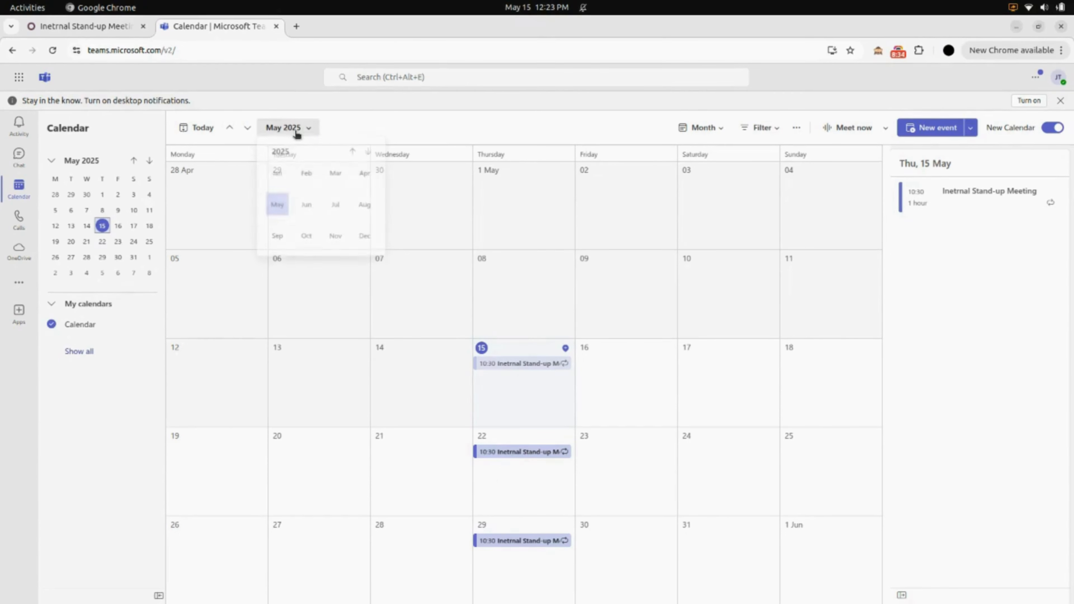
click(306, 208)
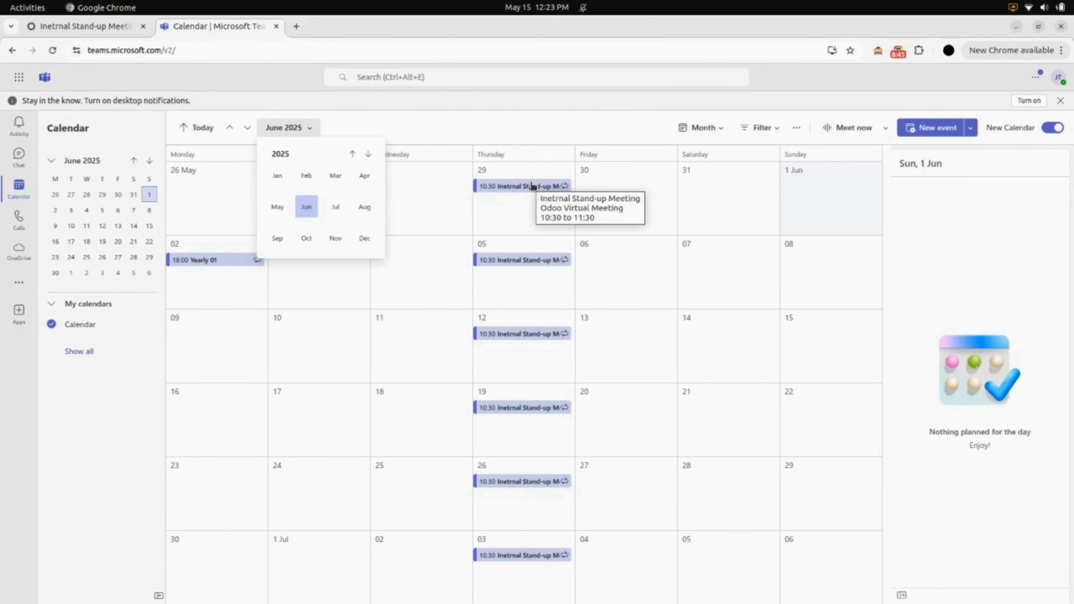
click(281, 207)
click(357, 115)
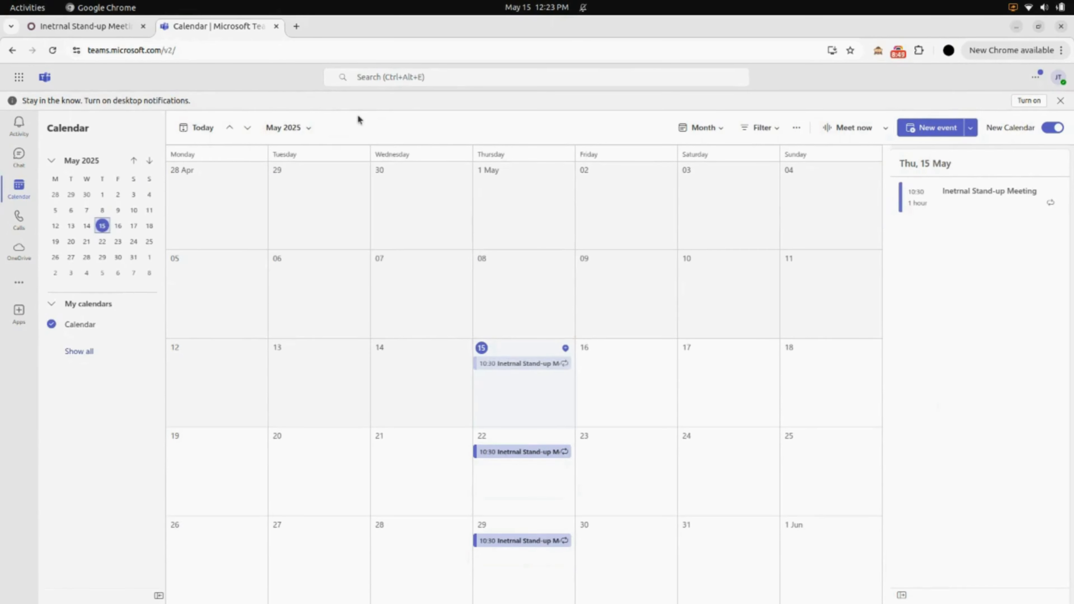
Switch back to Odoo and leave the stand-up meeting for the home screen with the app list.
click(105, 37)
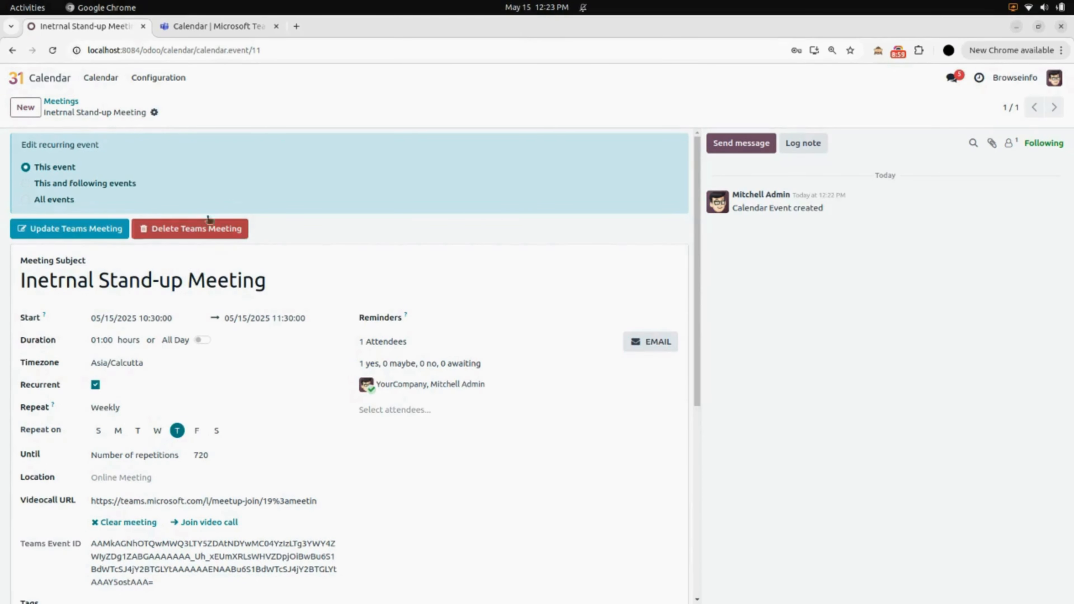
click(44, 79)
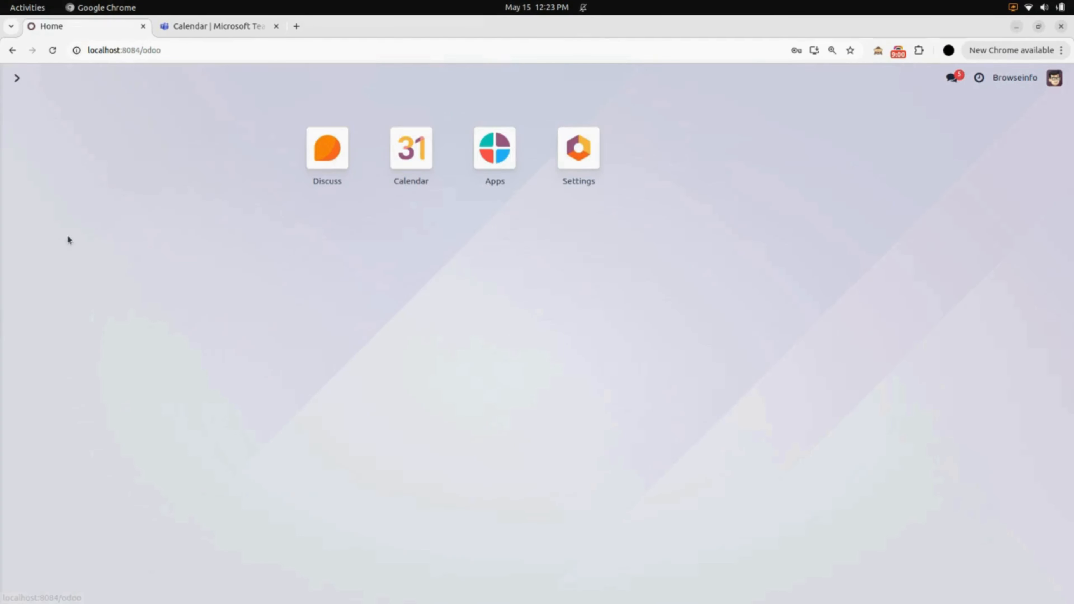